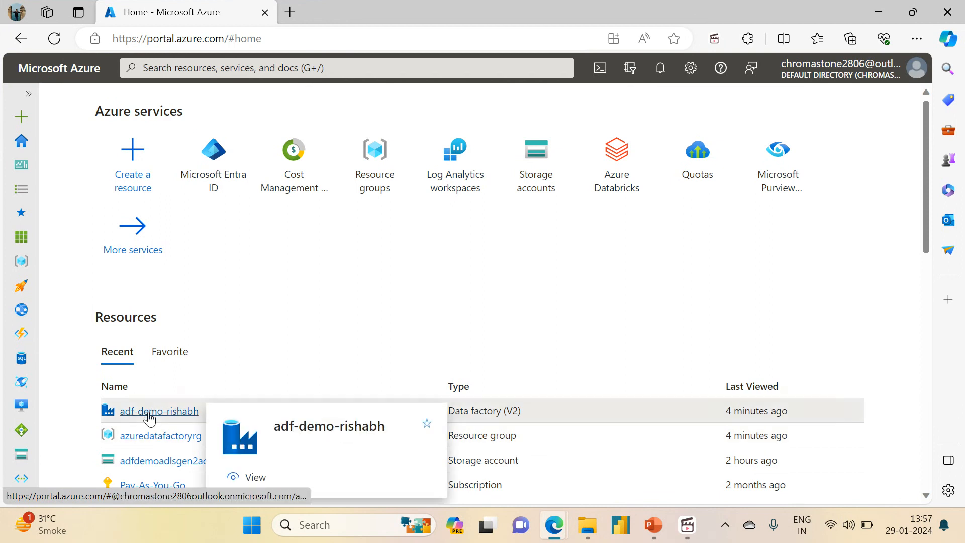
Launch Azure Data Factory Studio from the recent data factory resource and open the pipeline pl_copy_customer_data for authoring
click(150, 412)
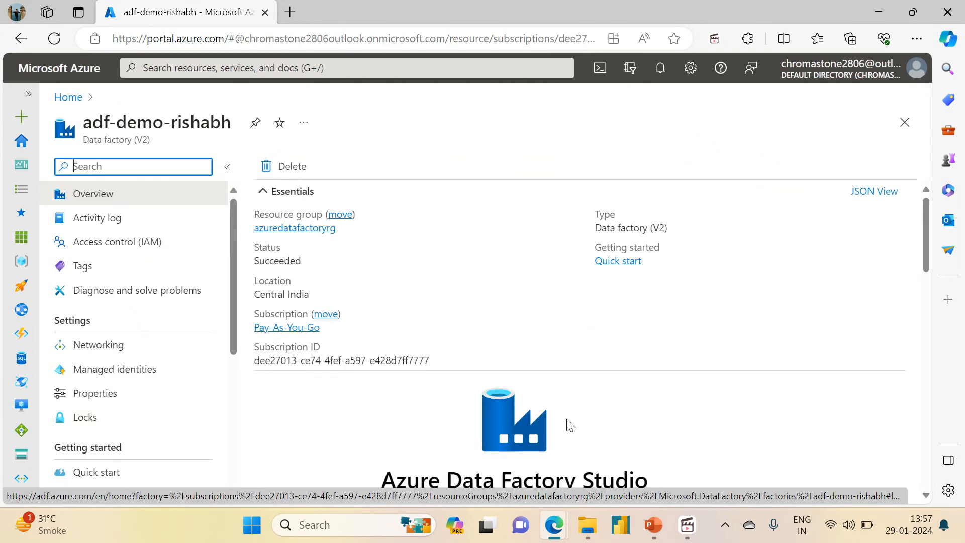
click(501, 441)
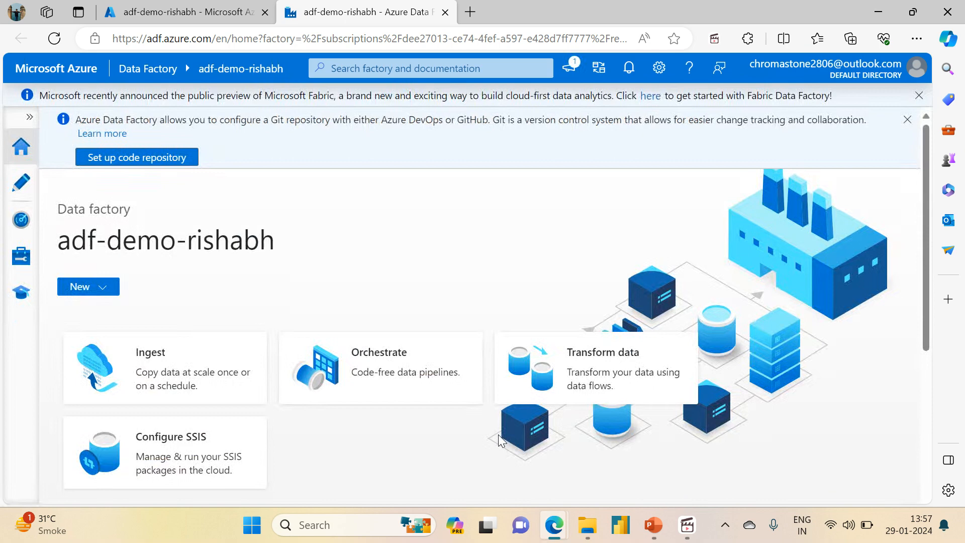
click(21, 181)
click(61, 207)
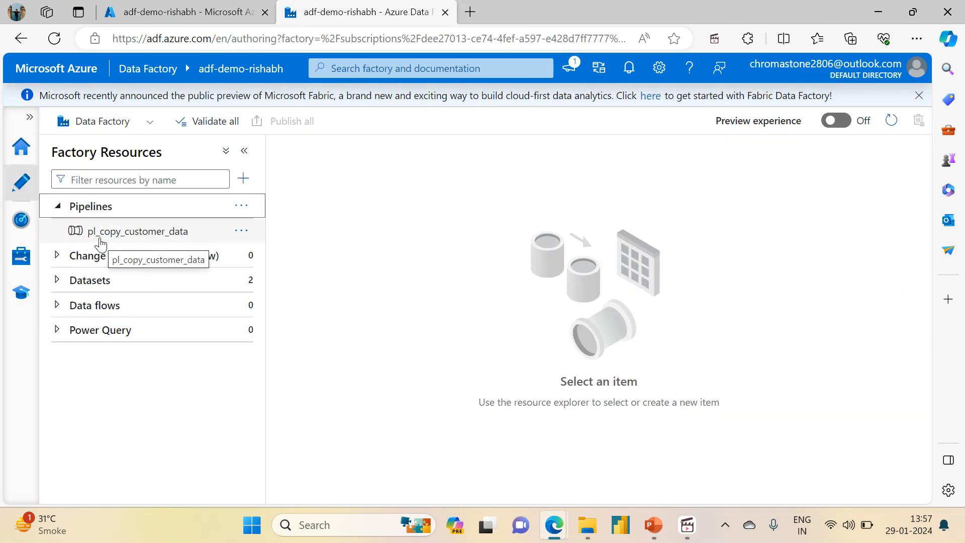
click(138, 233)
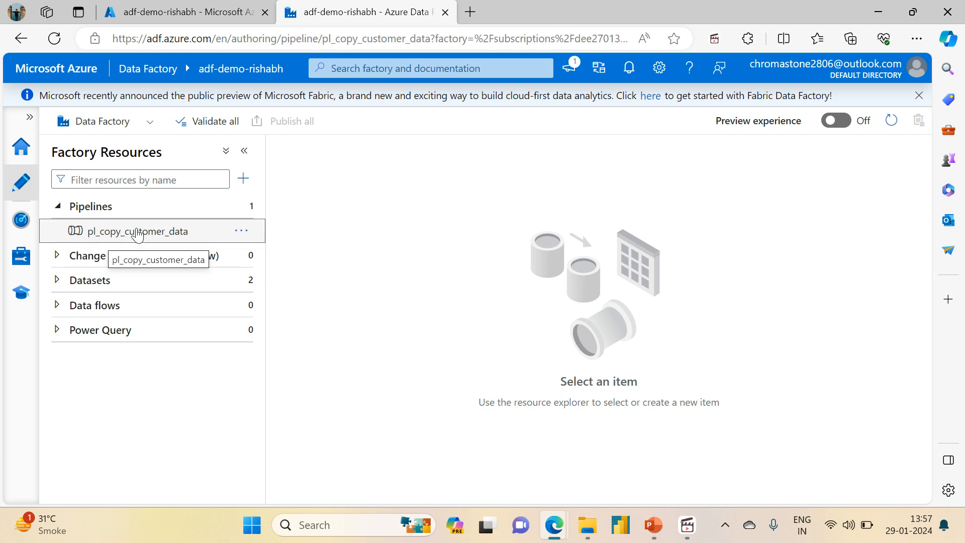
Select the Copy Customer Data activity, collapse the factory resources list and enlarge the activity's settings area
click(679, 225)
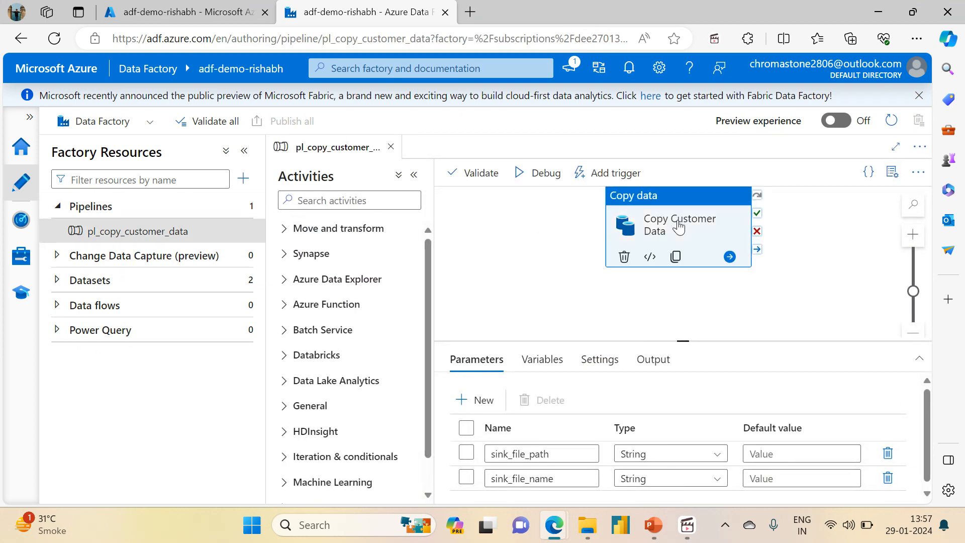
click(243, 154)
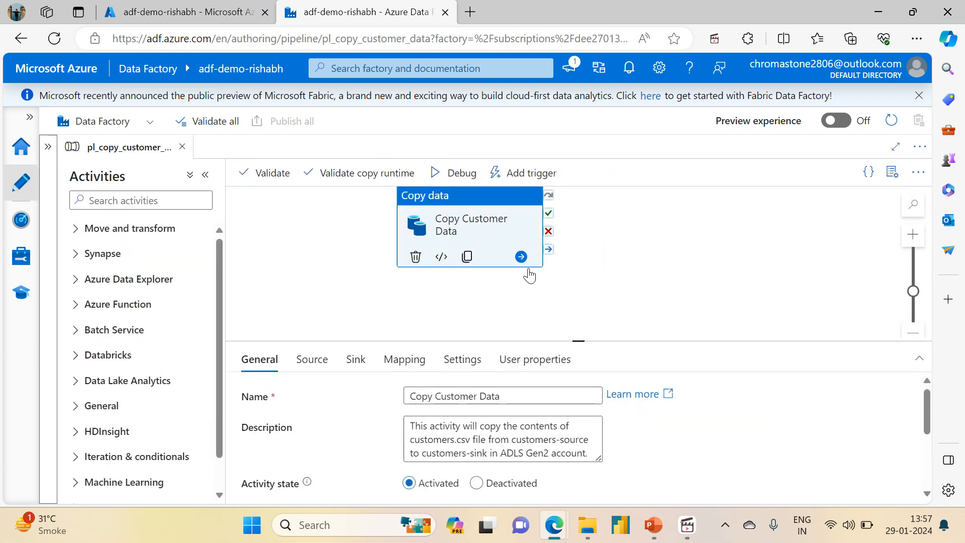
drag(579, 344, 578, 225)
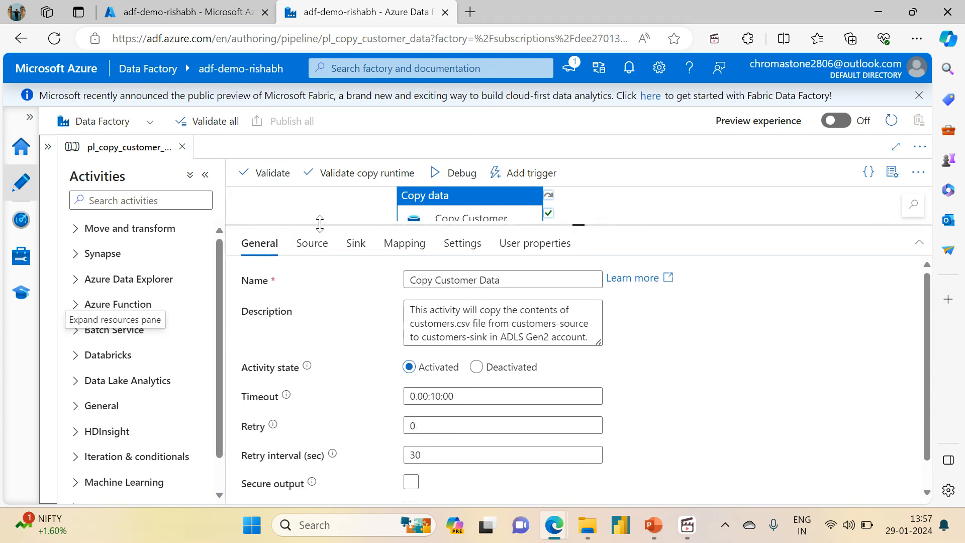
Compare the source and sink settings of the Copy Customer Data activity
click(303, 248)
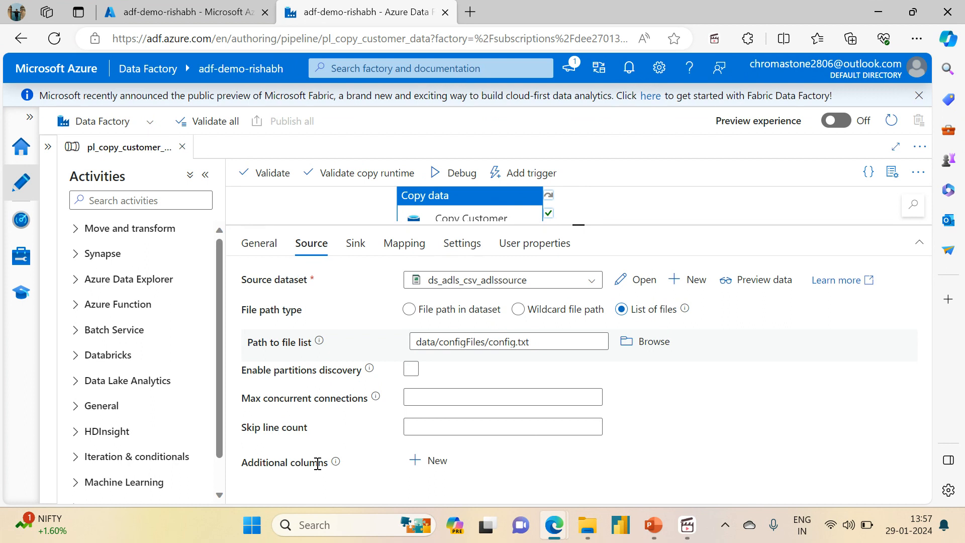
click(345, 249)
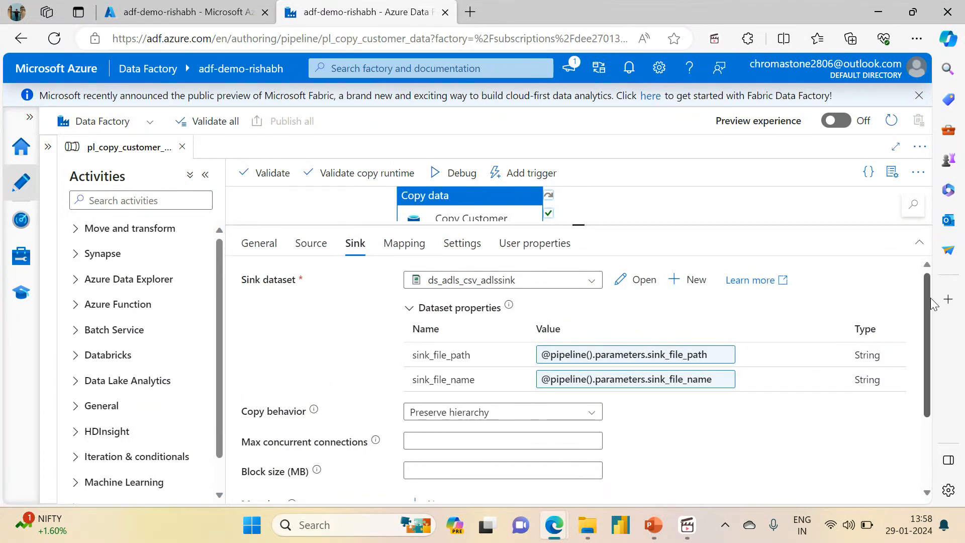
drag(930, 298, 919, 244)
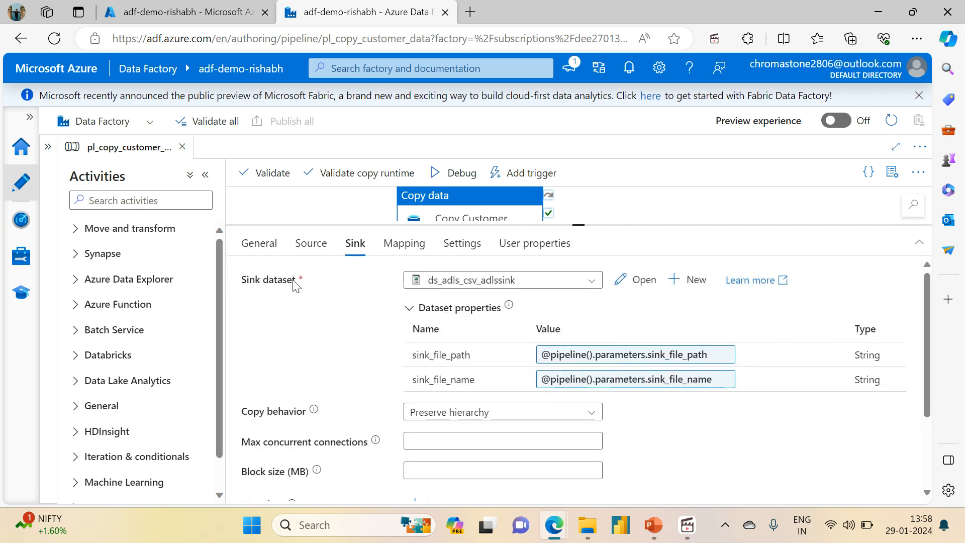
click(310, 246)
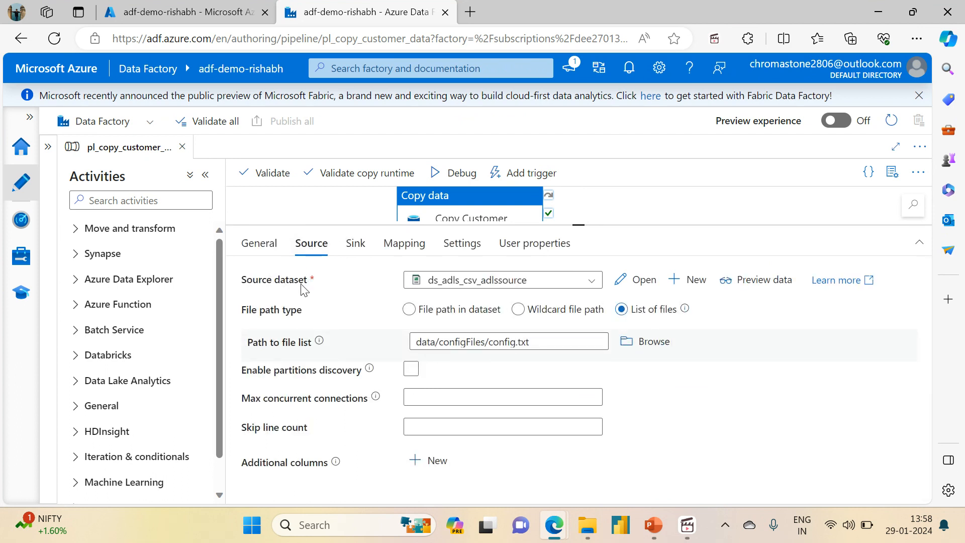
click(367, 246)
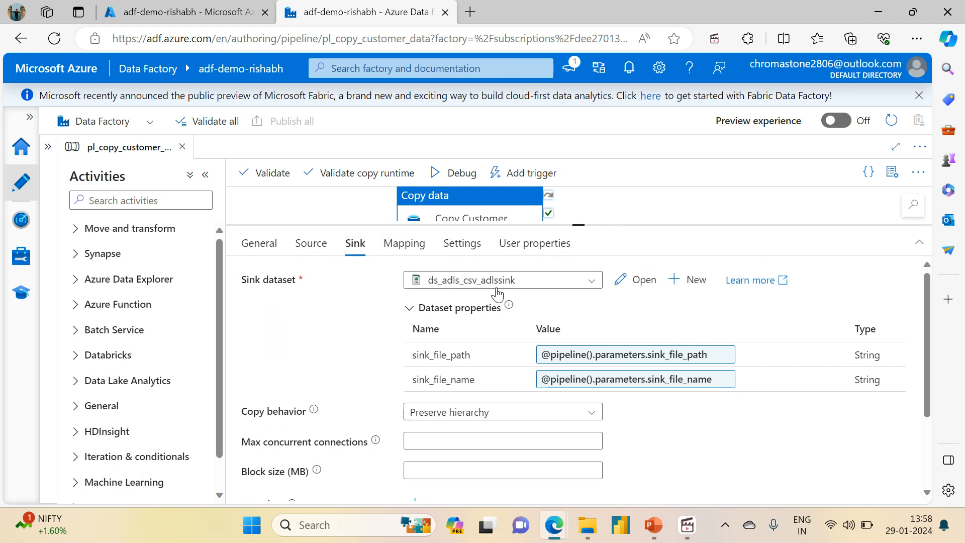
Open the sink dataset ds_adls_csv_adlssink, examine its connection settings and column delimiter options, and close it without changes
click(628, 279)
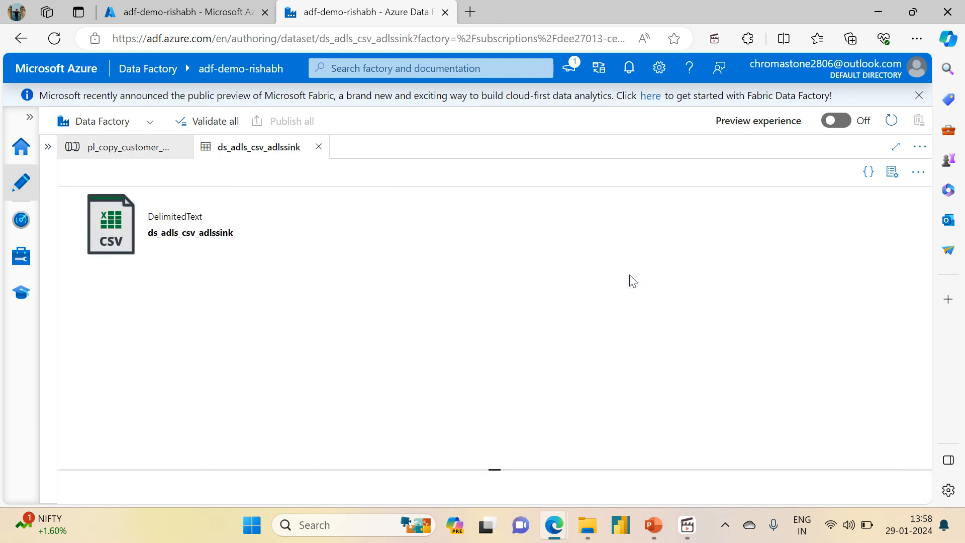
drag(495, 290, 483, 187)
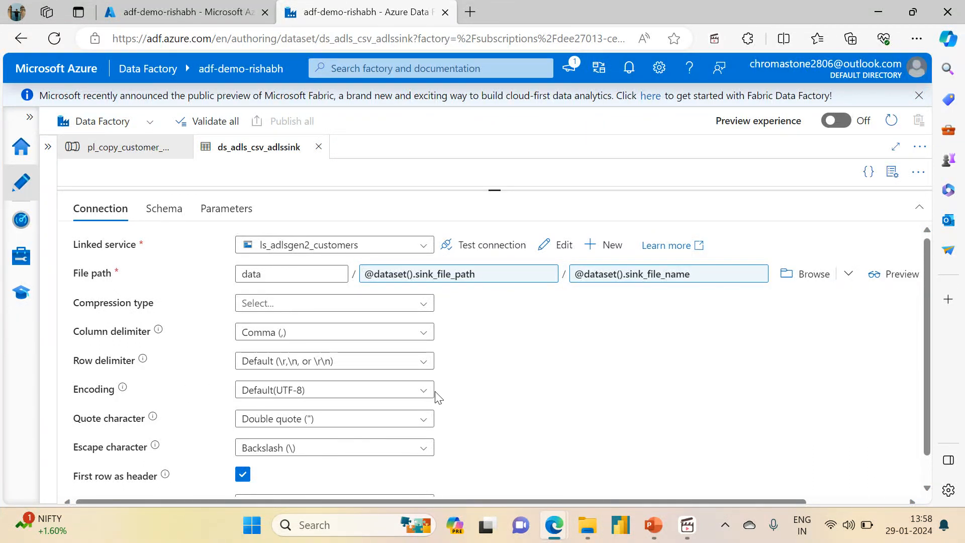
click(421, 400)
click(485, 410)
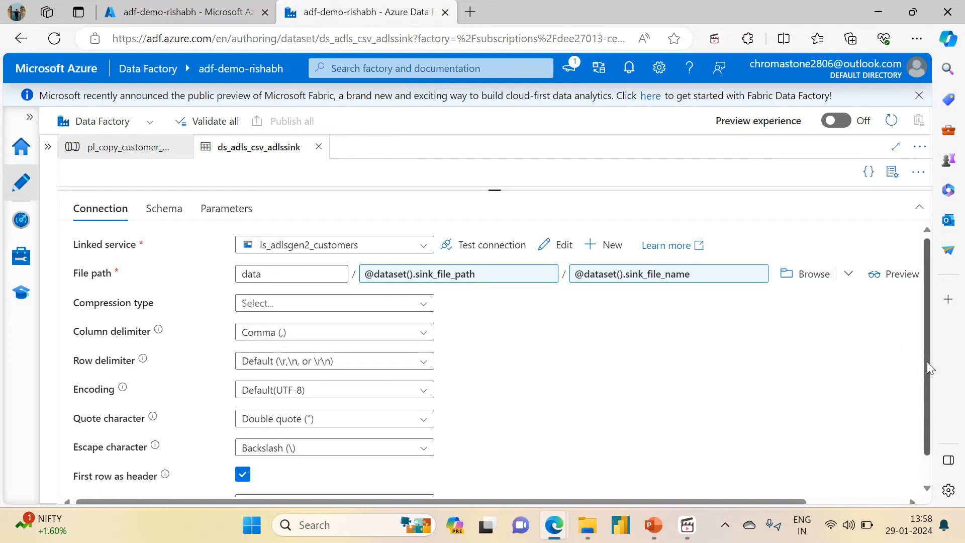
drag(926, 361, 926, 301)
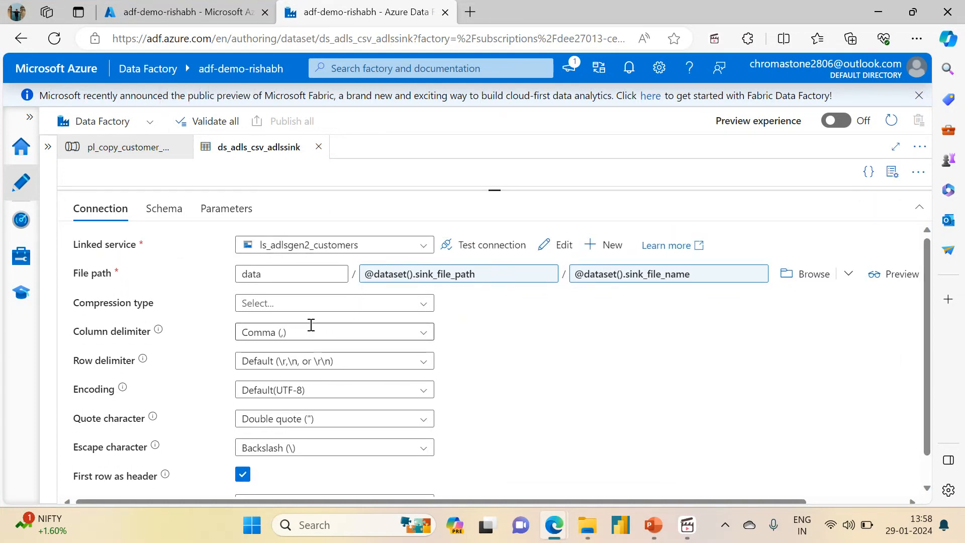
click(423, 332)
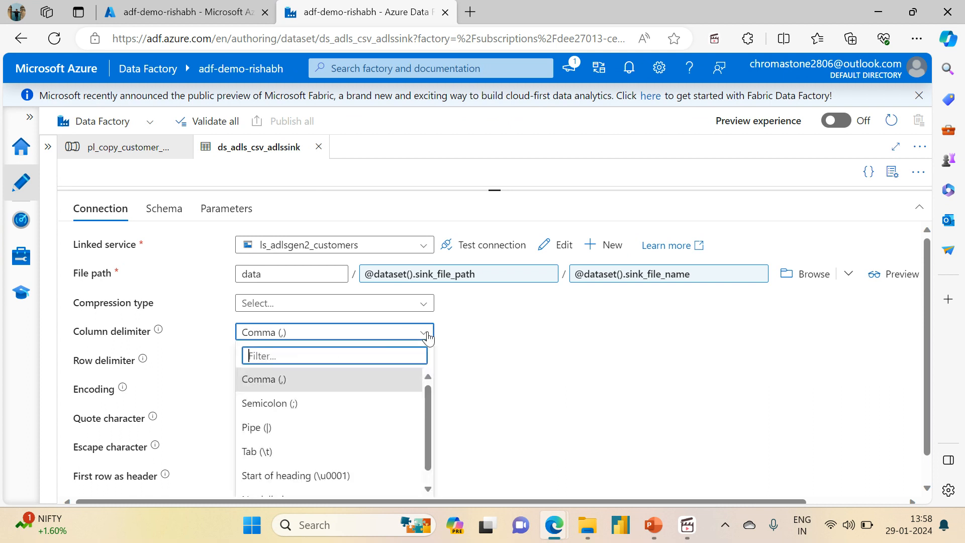
drag(430, 409, 429, 431)
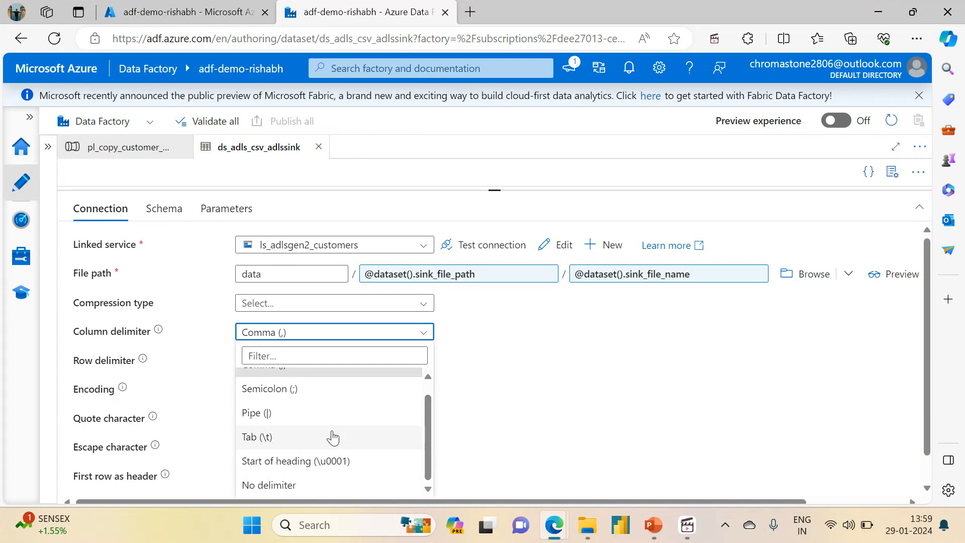
drag(429, 426, 412, 459)
click(552, 377)
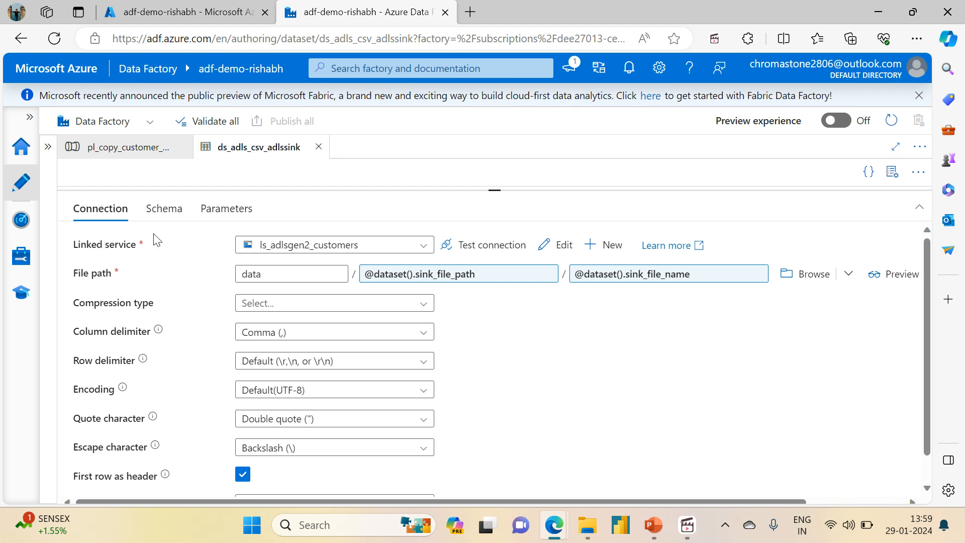
click(319, 147)
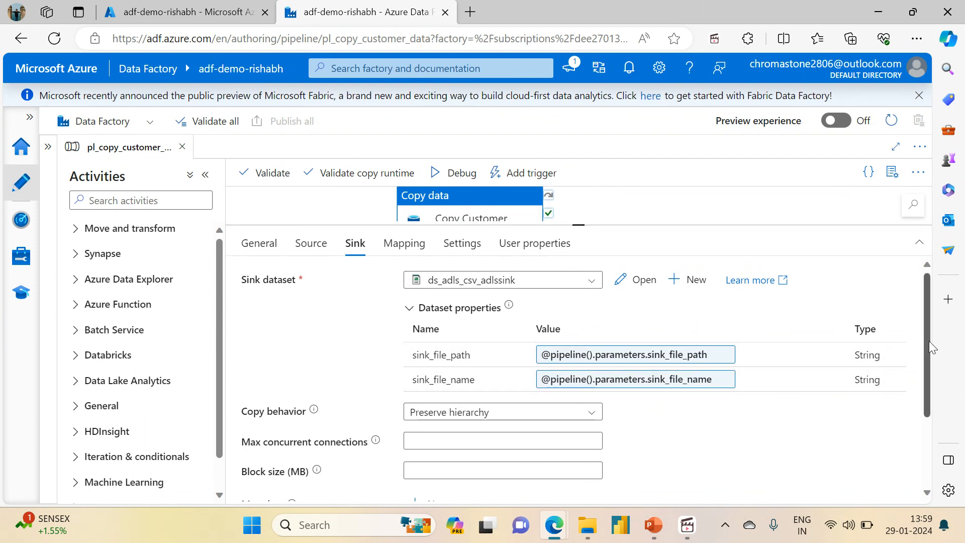
Examine the available copy behavior options for the sink while keeping Preserve hierarchy
drag(929, 341, 917, 412)
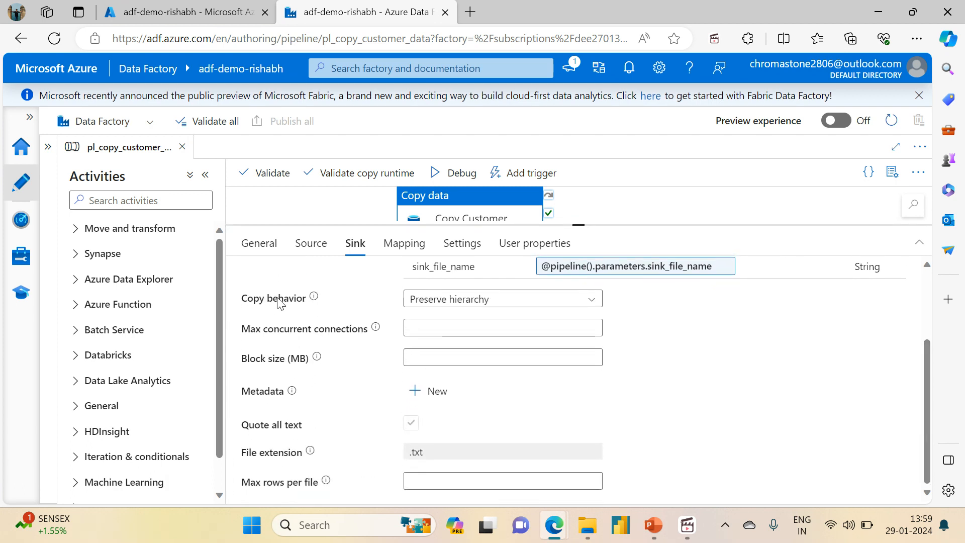
click(430, 300)
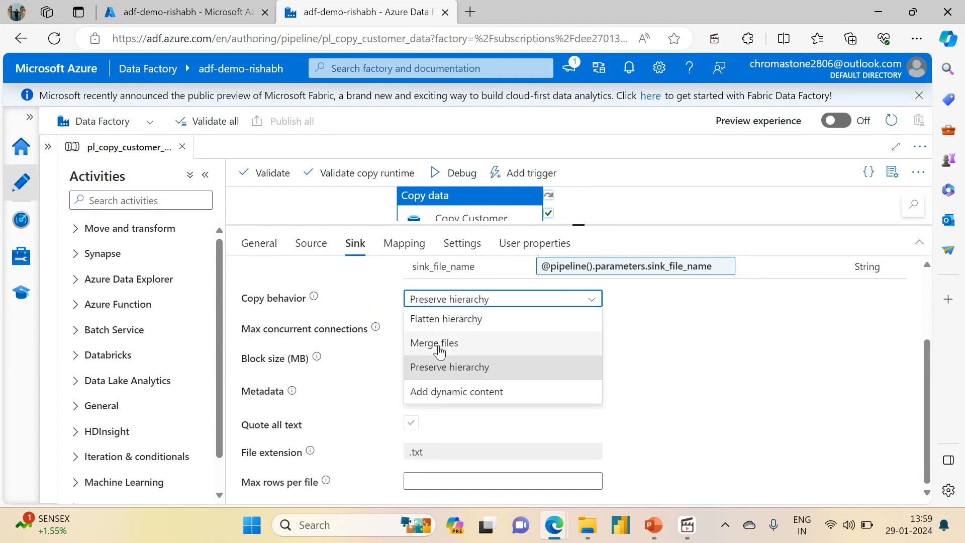
click(663, 349)
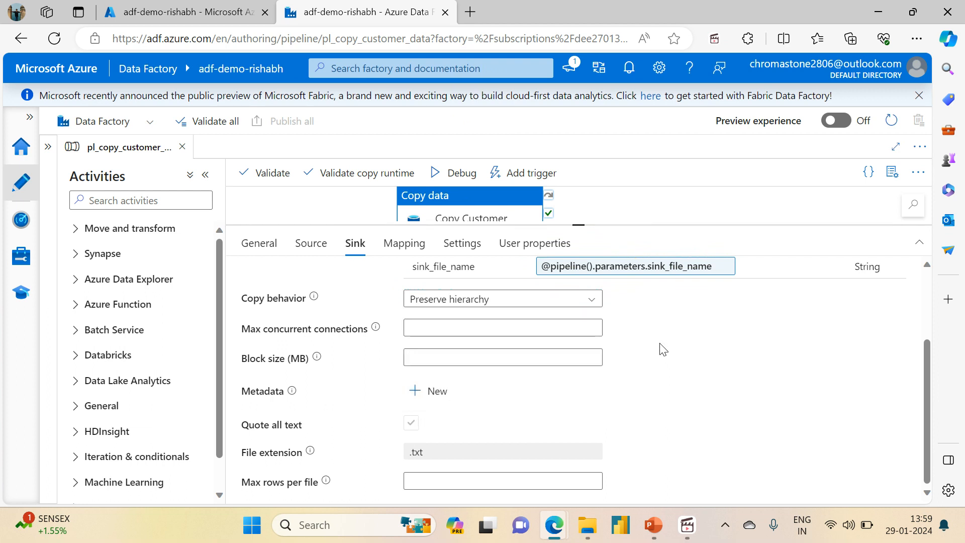
click(478, 304)
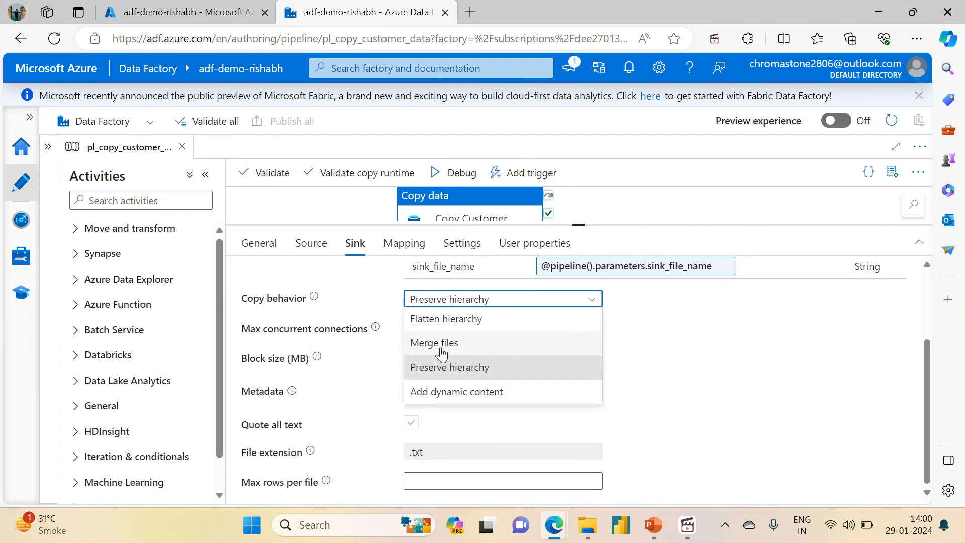
click(715, 372)
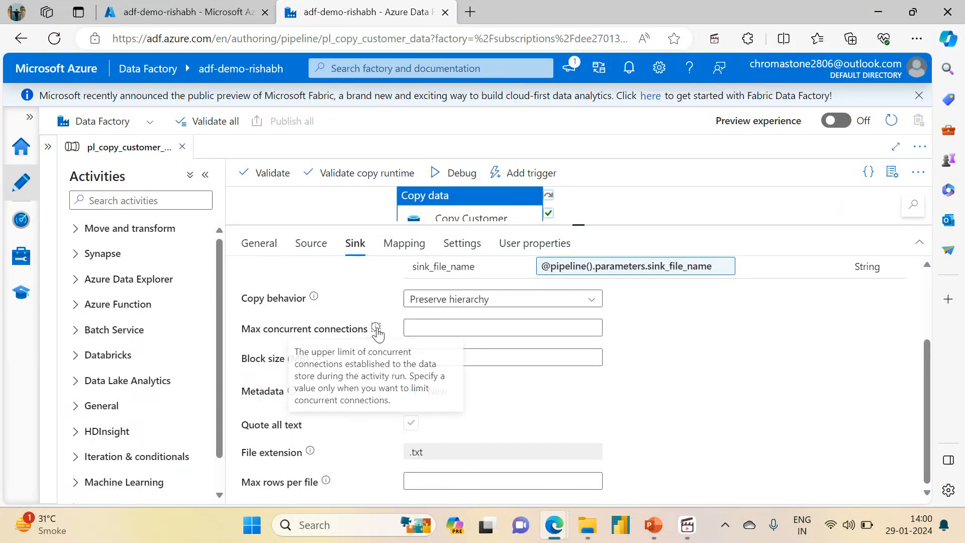
Examine the sink's Max concurrent connections field and its help text, leaving the field empty
click(418, 327)
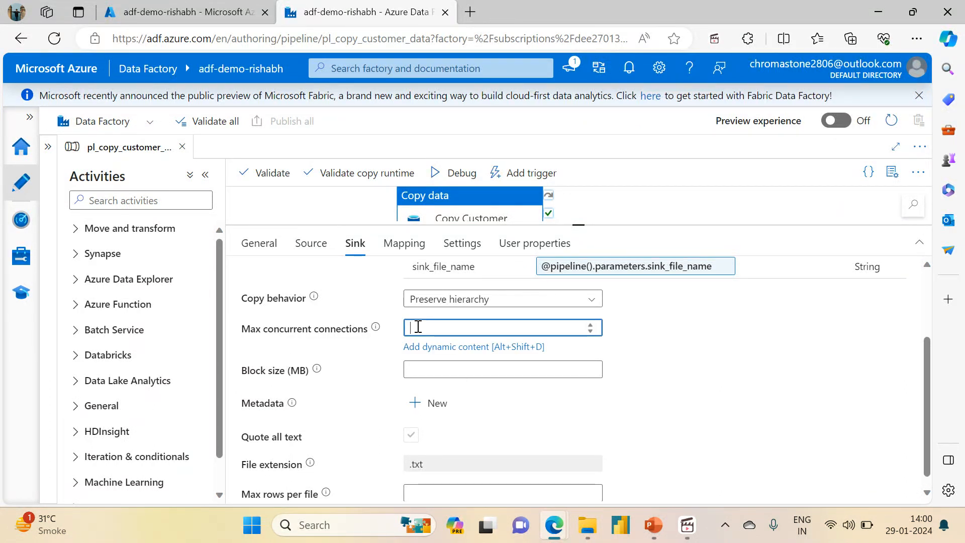
mouse_move(377, 330)
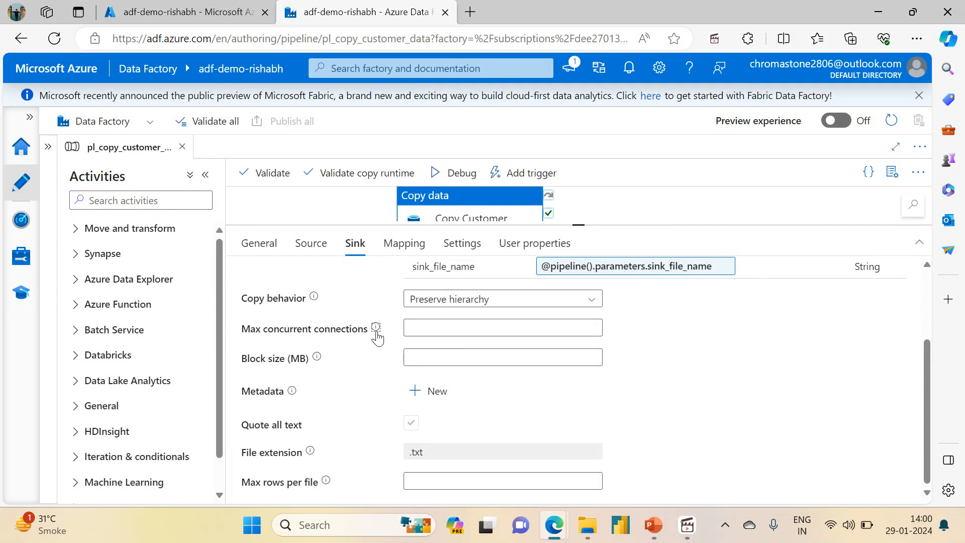
click(423, 325)
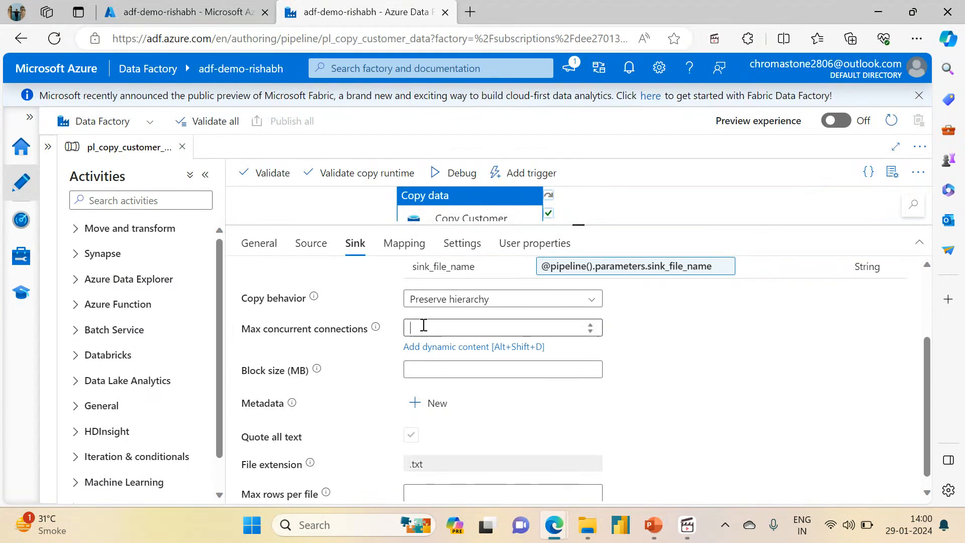
click(386, 327)
mouse_move(375, 329)
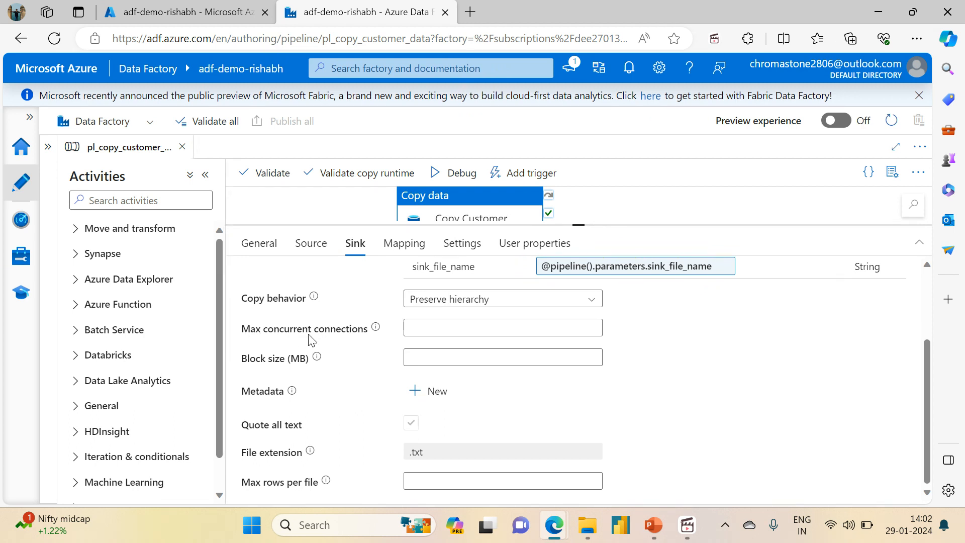
mouse_move(292, 399)
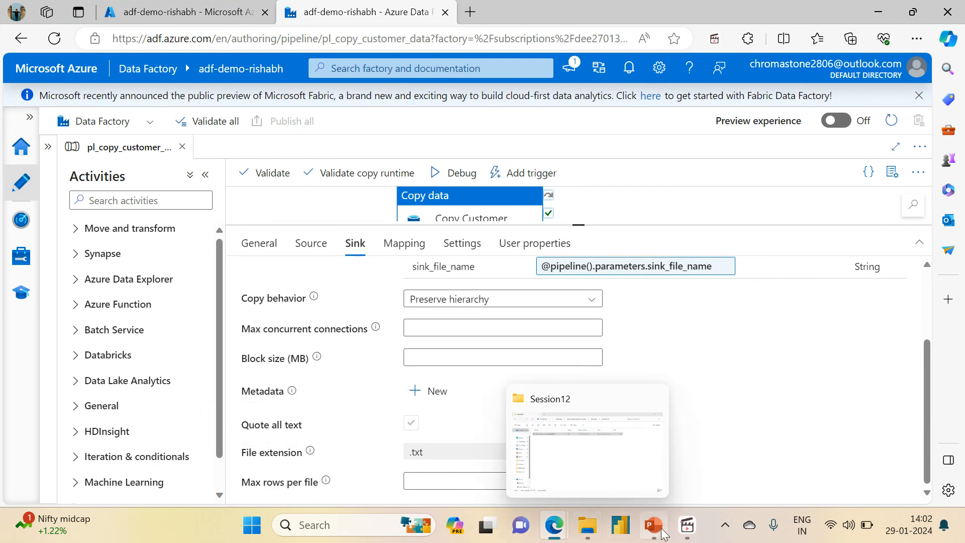
Switch to PowerPoint to read the Copy sink section topic list, and return to the Data Factory pipeline in Edge
click(687, 525)
click(653, 527)
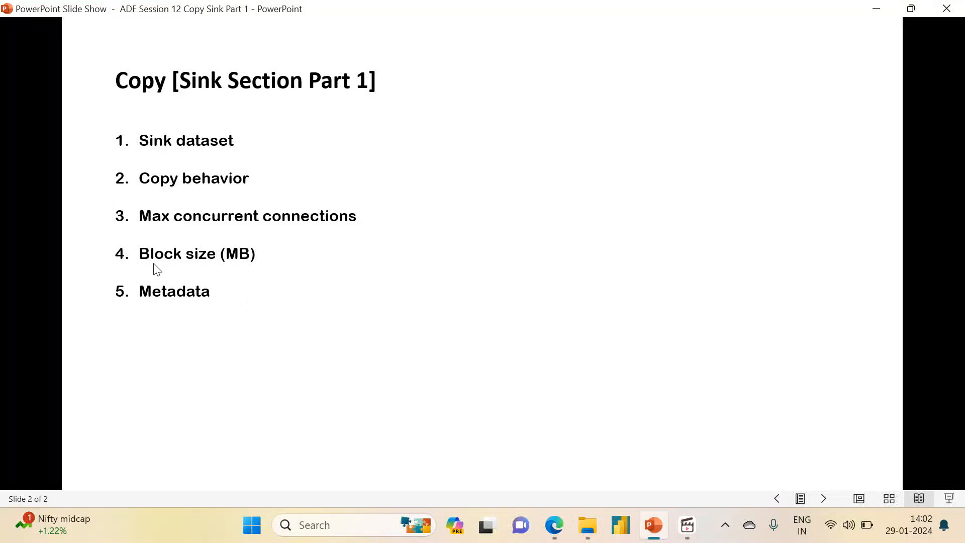
click(554, 525)
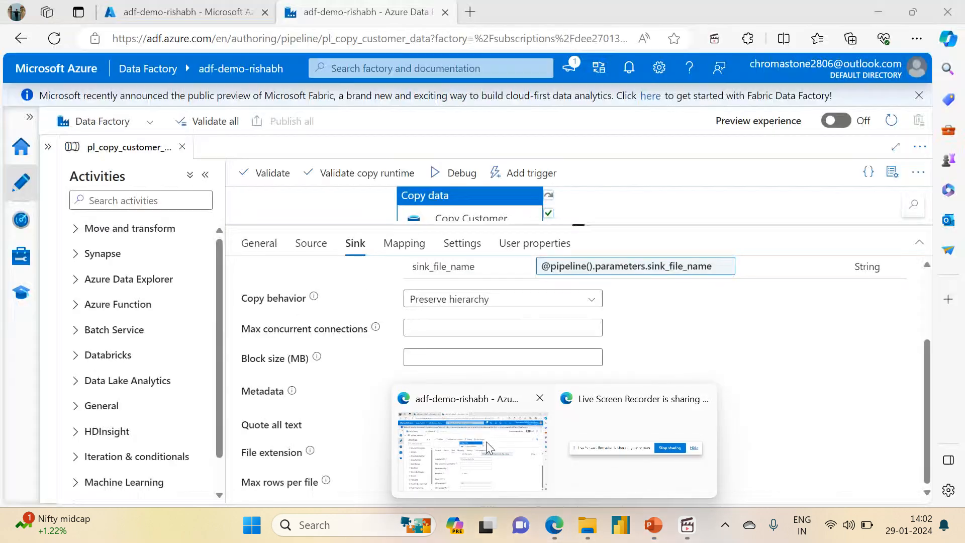
click(487, 448)
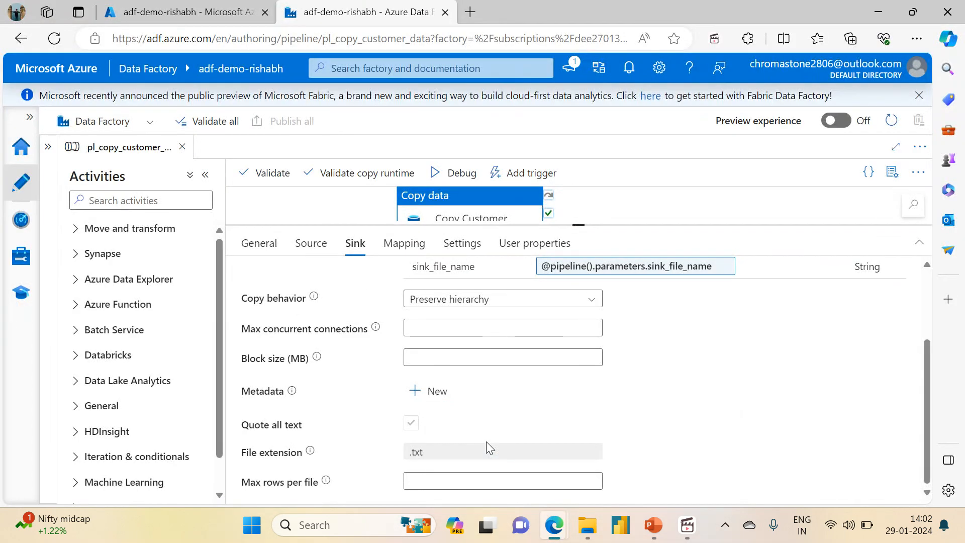
Open the data container of the adfdemoadlsgen2acc storage account in the Azure portal
click(269, 6)
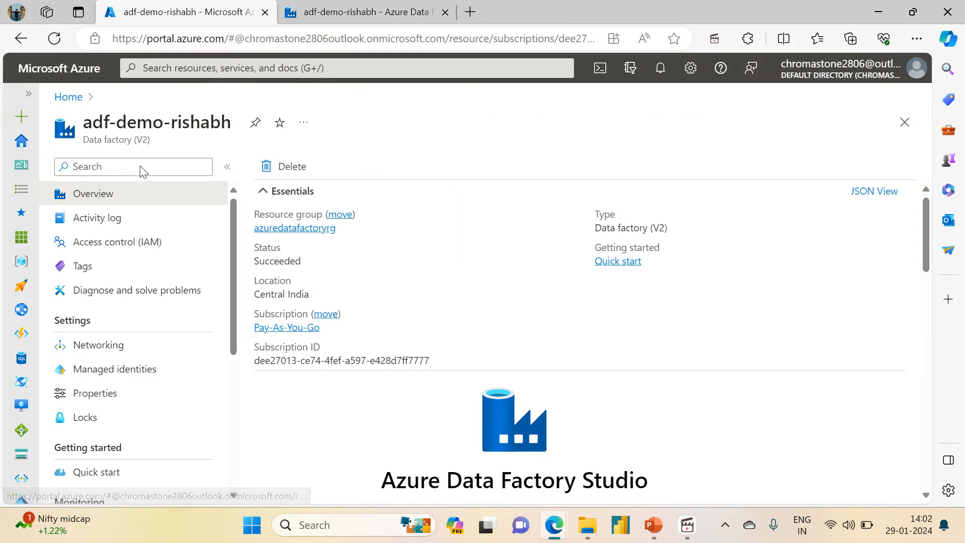
click(65, 98)
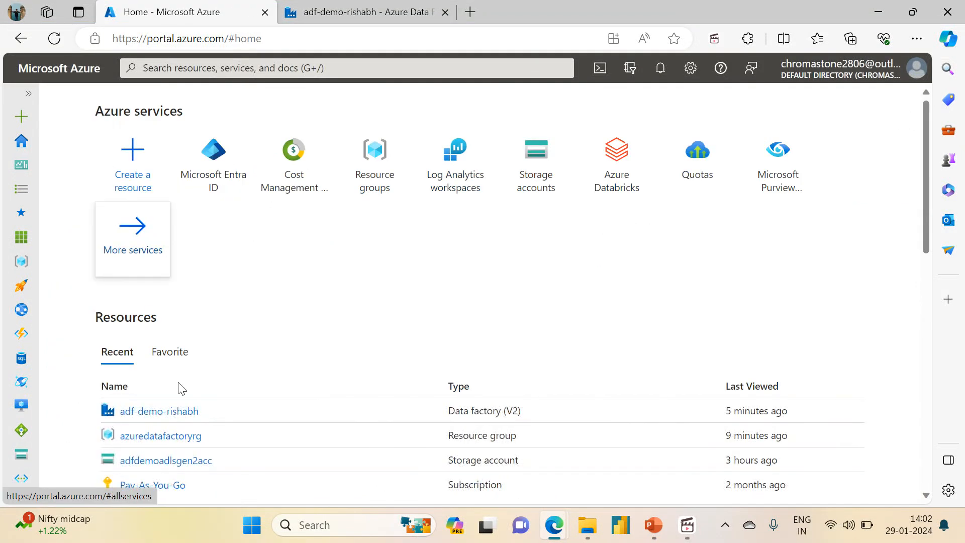
click(159, 461)
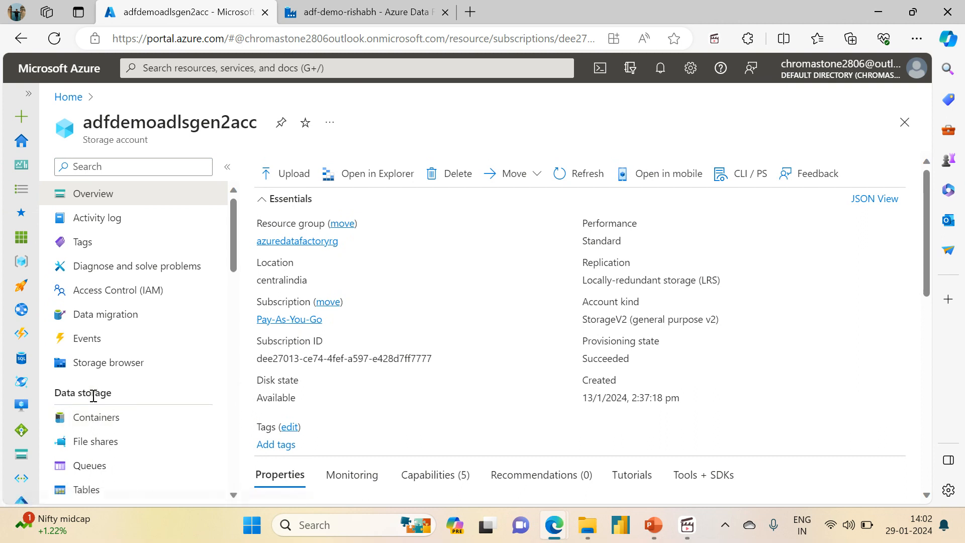
click(88, 417)
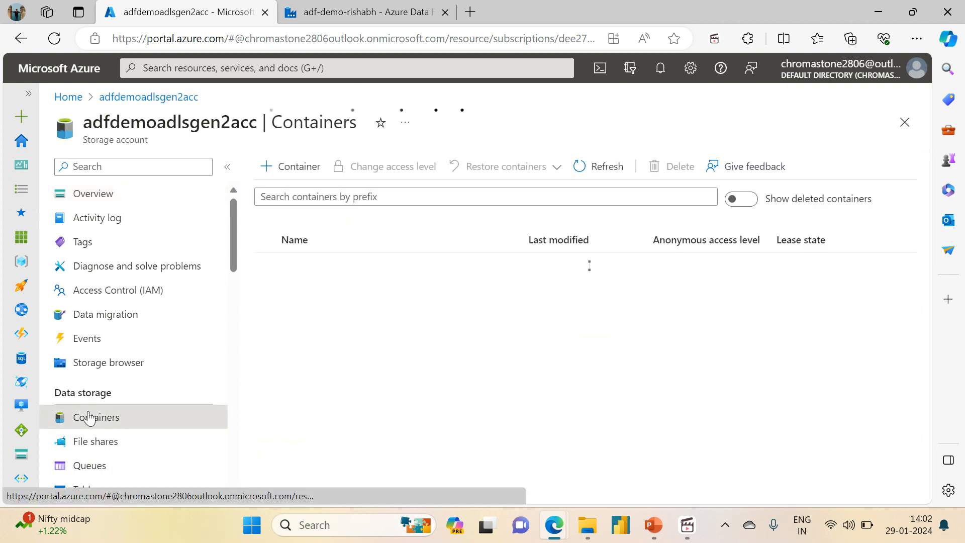
click(301, 290)
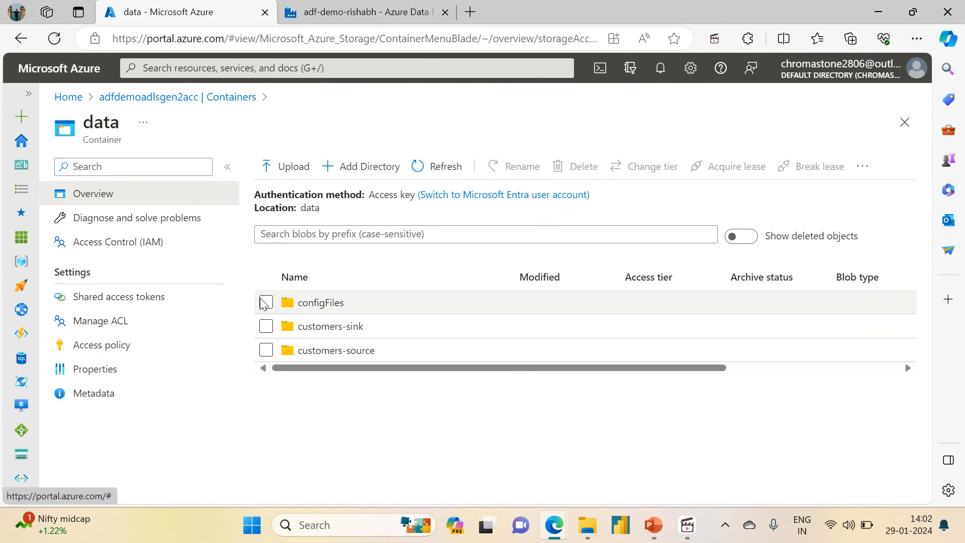
Delete the configFiles and customers-sink directories from the data container
click(265, 302)
click(265, 326)
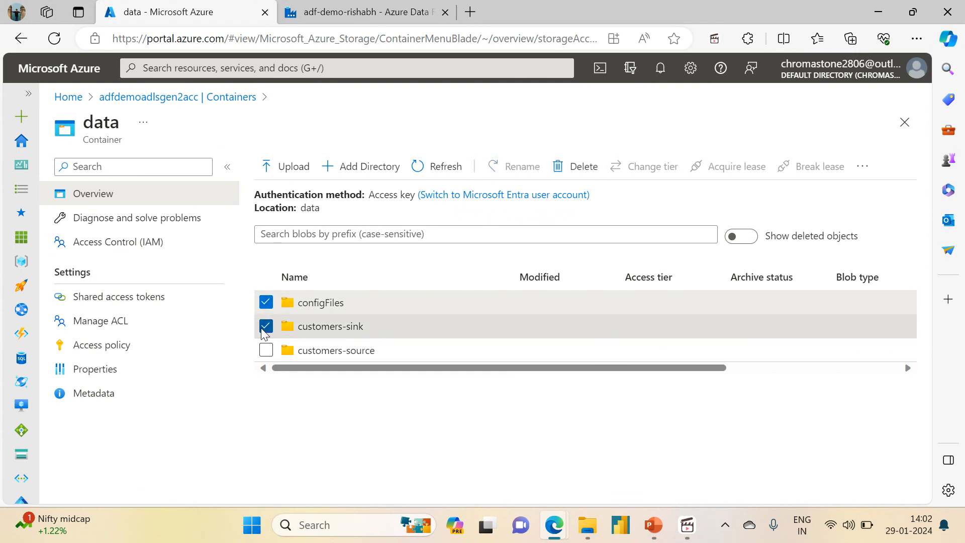
click(581, 166)
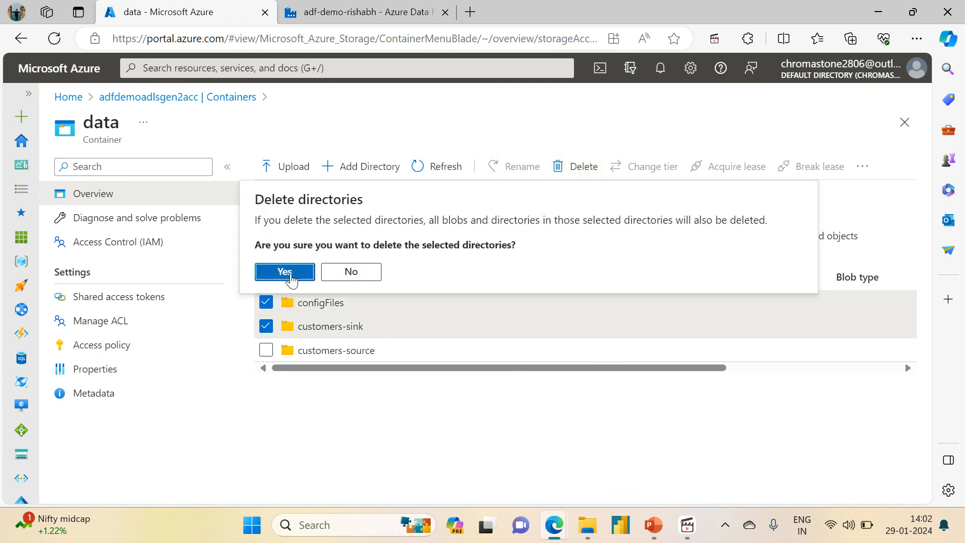
click(285, 272)
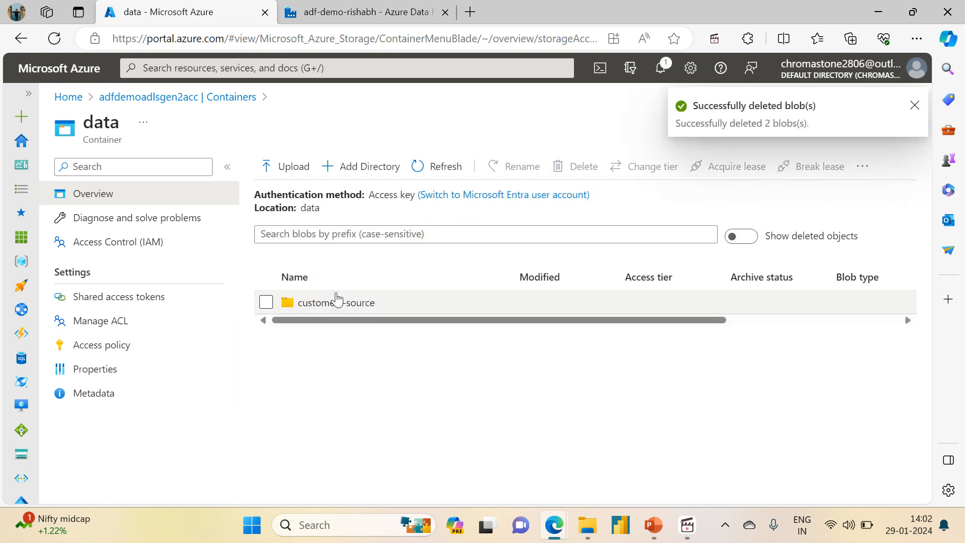
Delete folder1, folder2, folder3 and customers_new.csv from the customers-source directory, keeping customers.csv
click(336, 301)
click(265, 326)
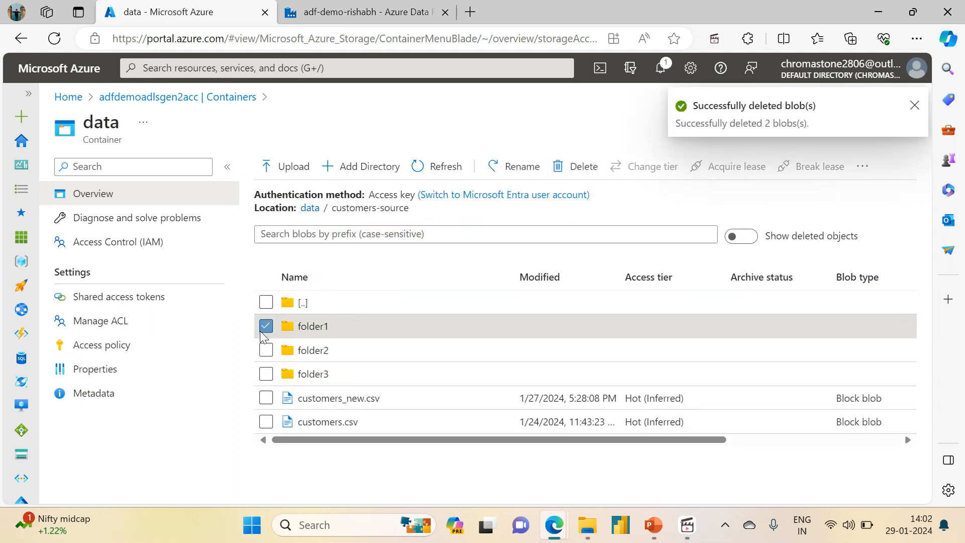
click(265, 349)
click(266, 373)
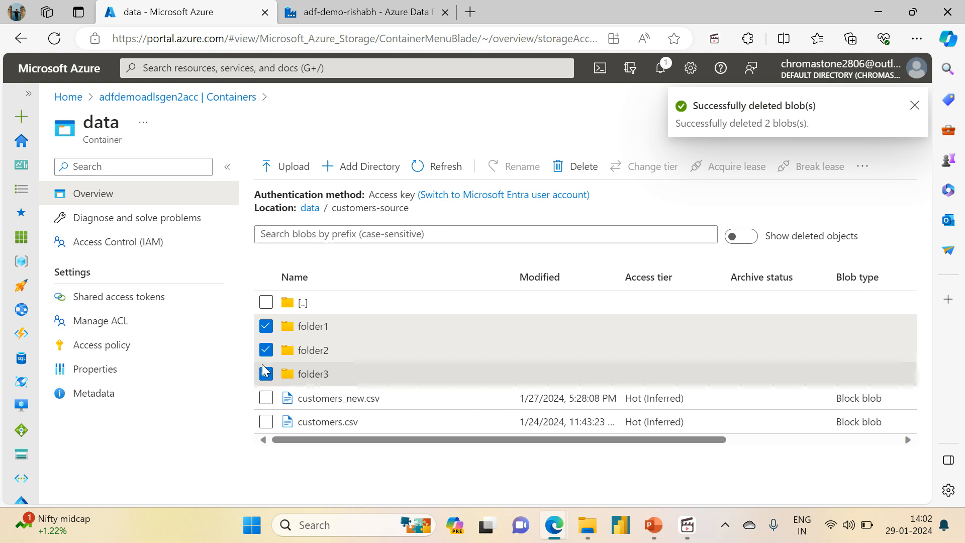
click(266, 398)
click(575, 166)
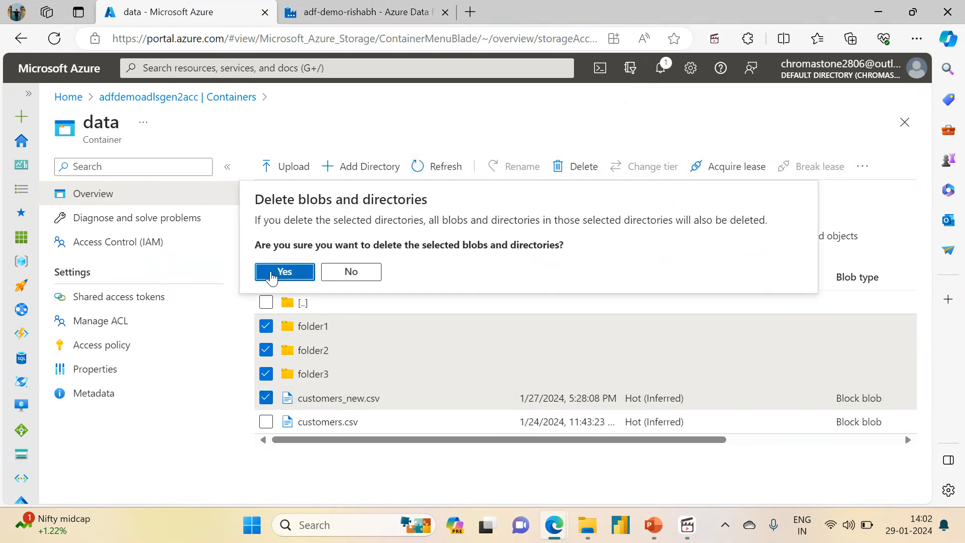
click(272, 275)
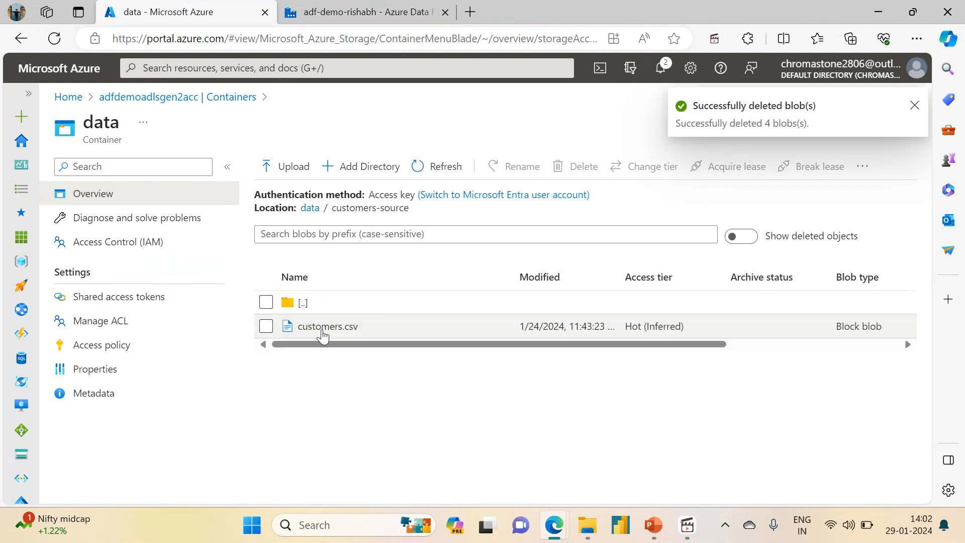
Remove the three number lines above the header row in customers.csv, save the file and close it
click(322, 335)
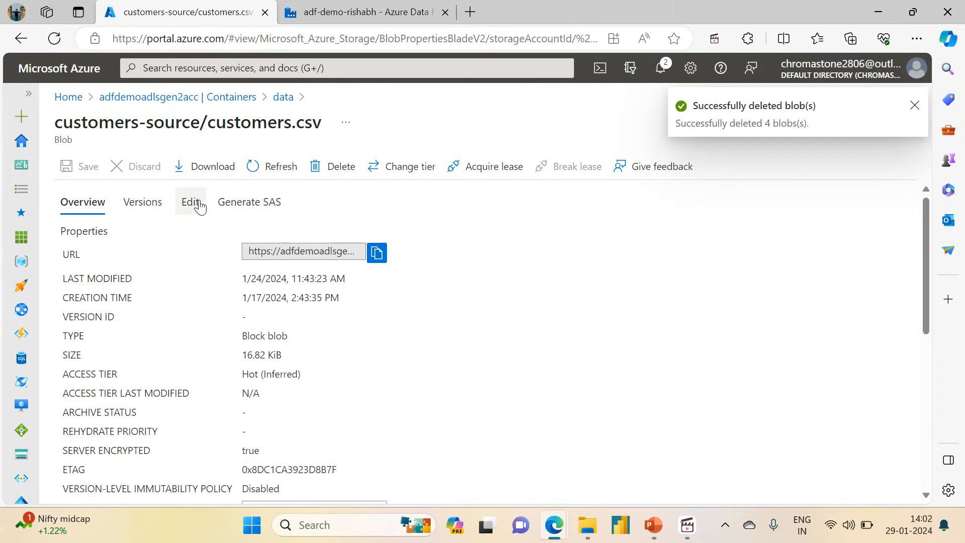
click(198, 204)
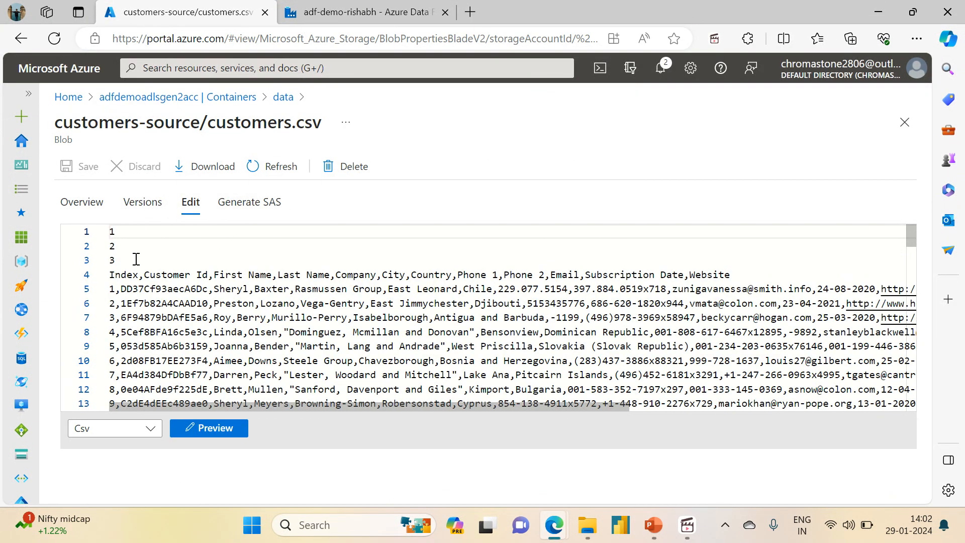
click(135, 259)
key(BackSpace)
key(BackSpace)
key(BackSpace)
key(BackSpace)
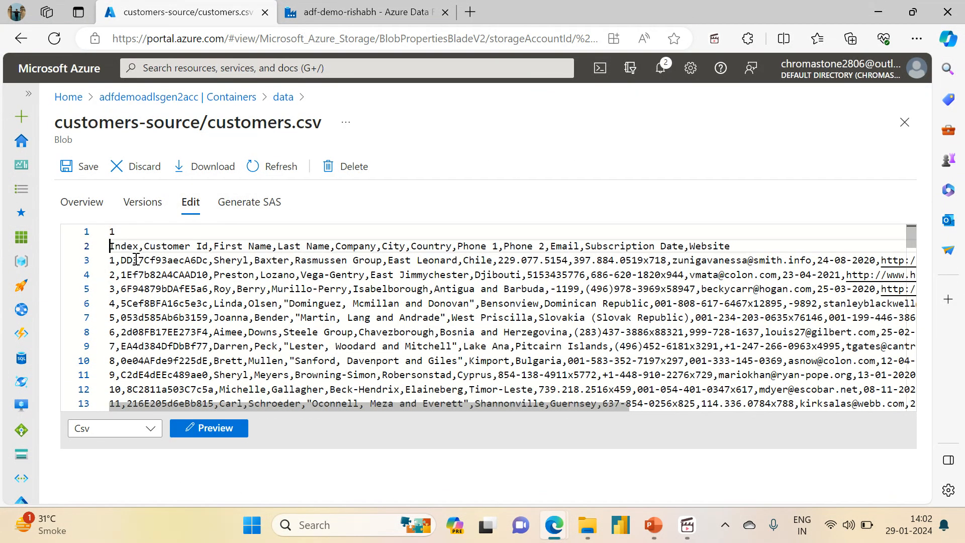
key(BackSpace)
key(BackSpace)
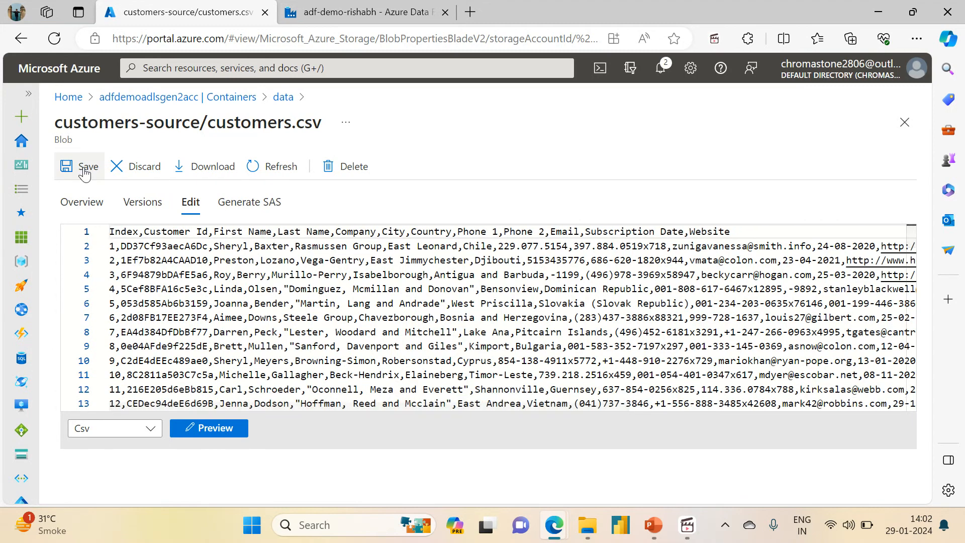
click(86, 168)
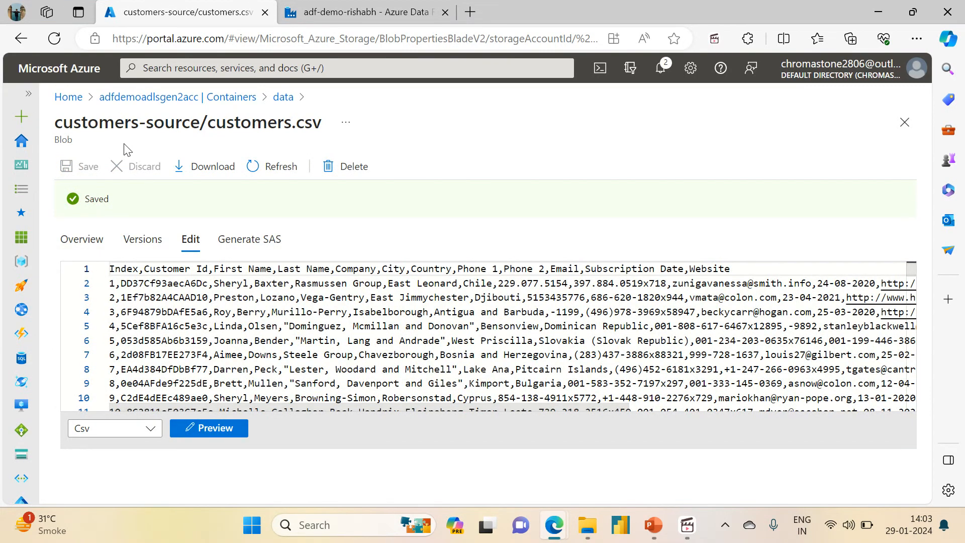
click(904, 122)
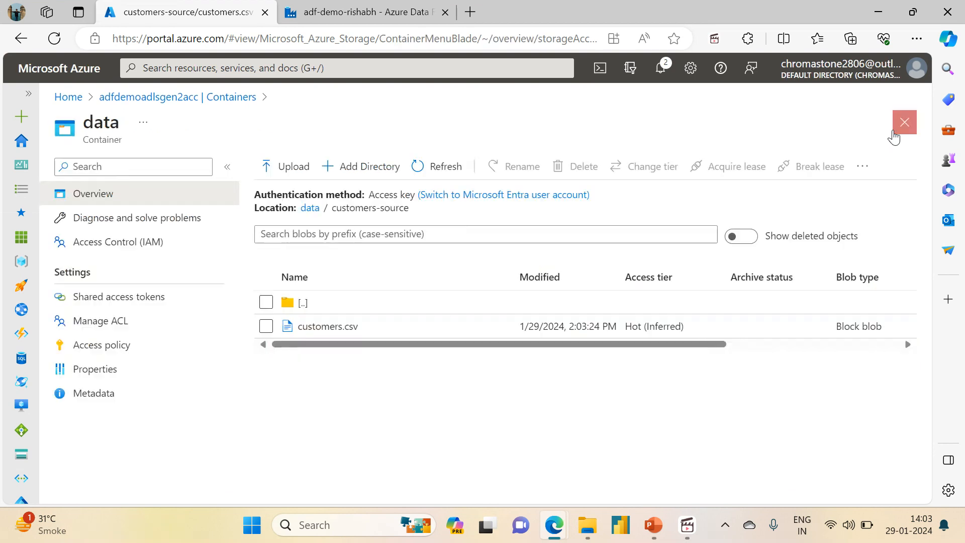
Add a metadata entry with key Source and value tblCustomers to customers.csv, save it and return to the container
click(340, 334)
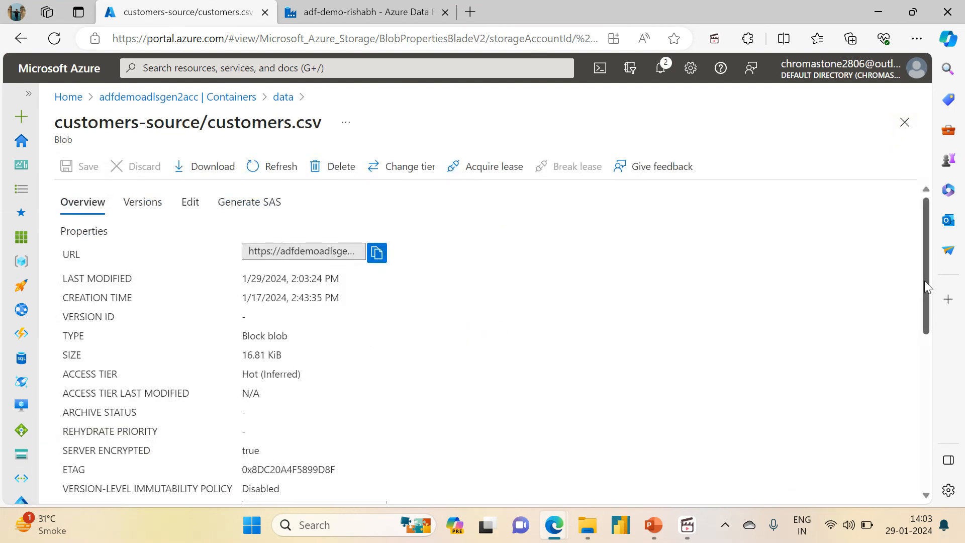
drag(925, 308, 929, 459)
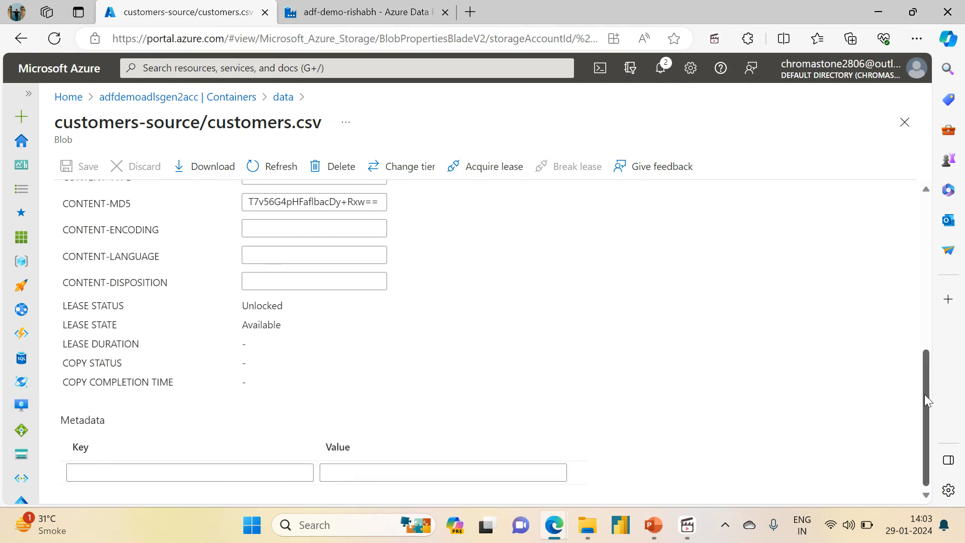
scroll(909, 394, up, 4)
scroll(909, 478, down, 4)
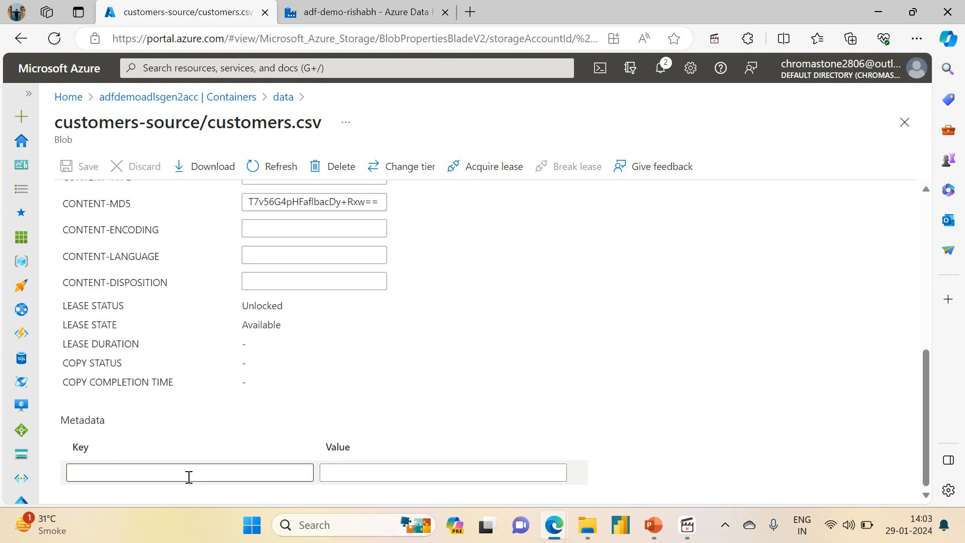
click(189, 477)
text(Source)
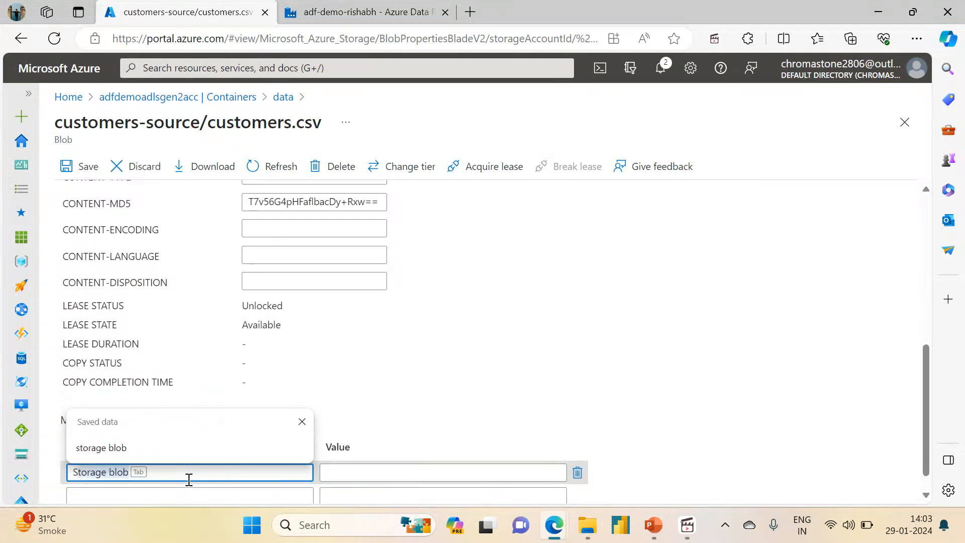
key(Tab)
text(Cy)
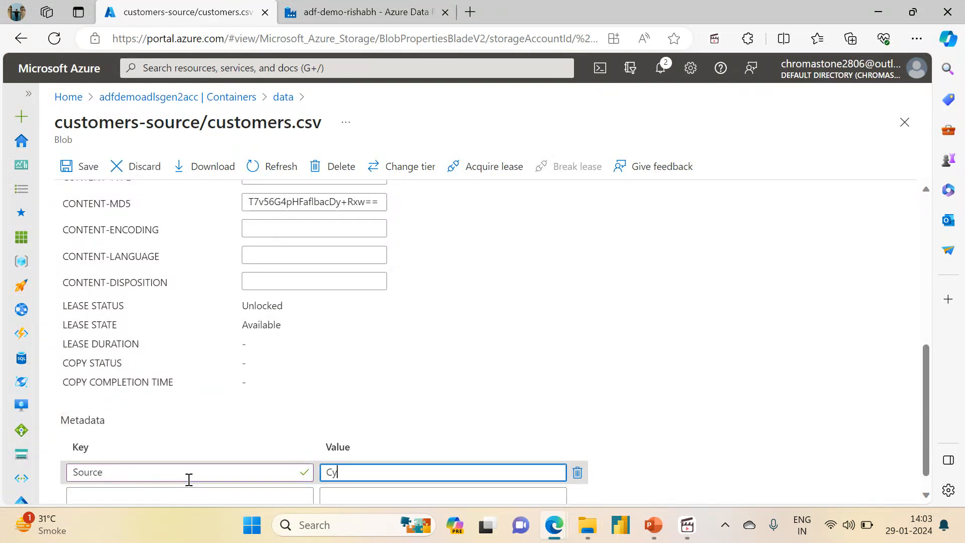
key(BackSpace)
text(tbl_)
key(BackSpace)
text(Coust)
key(BackSpace)
key(BackSpace)
text(ustomers)
click(926, 495)
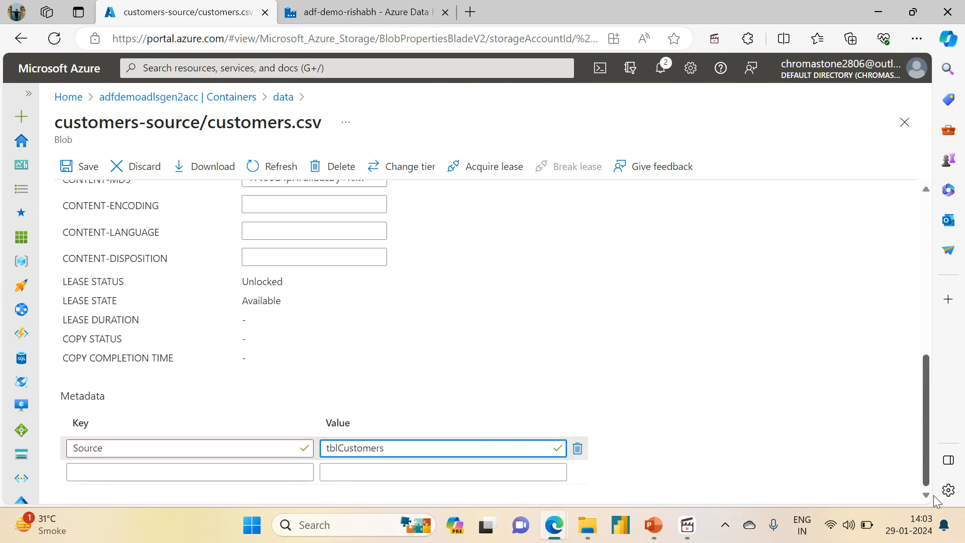
click(73, 171)
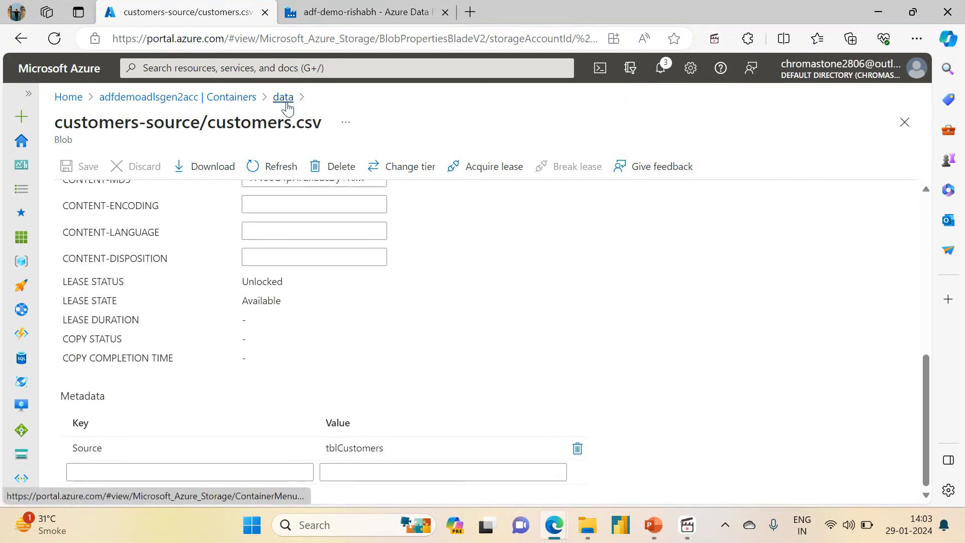
click(284, 98)
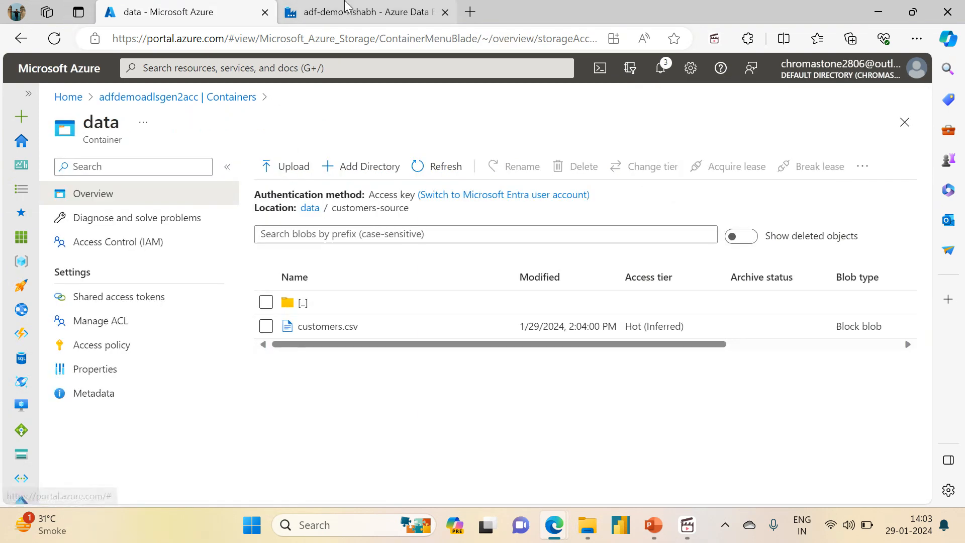
Return to the Data Factory pipeline and add a metadata entry named last_modified to the copy activity's sink
click(345, 7)
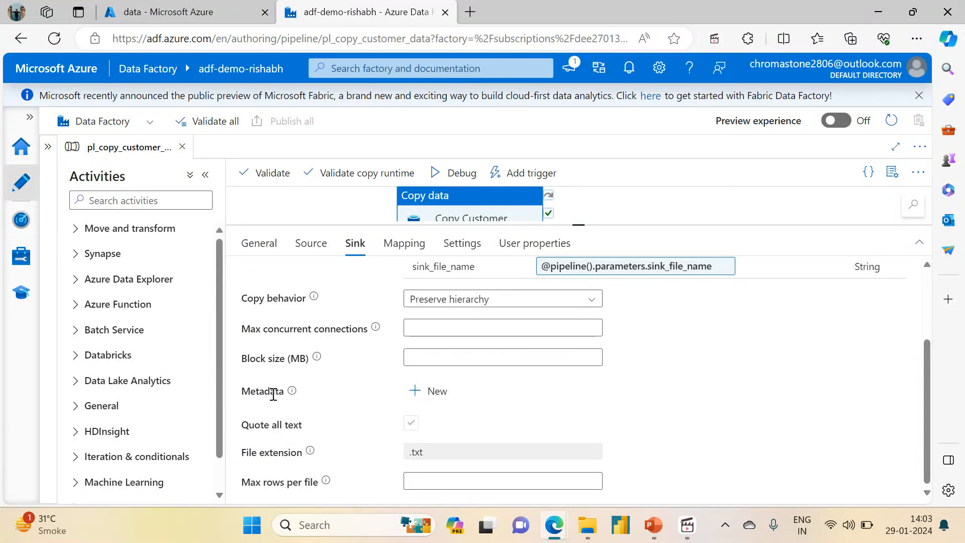
mouse_move(293, 392)
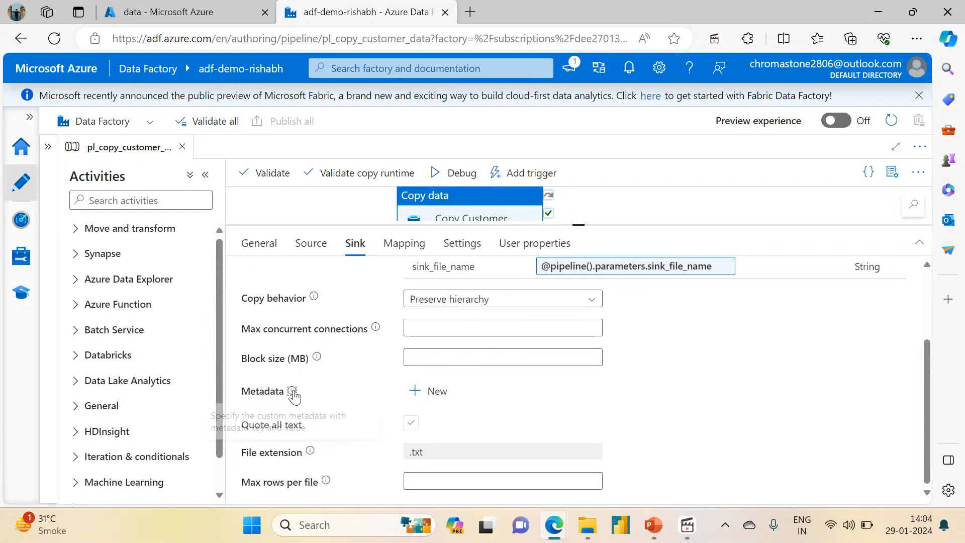
click(424, 396)
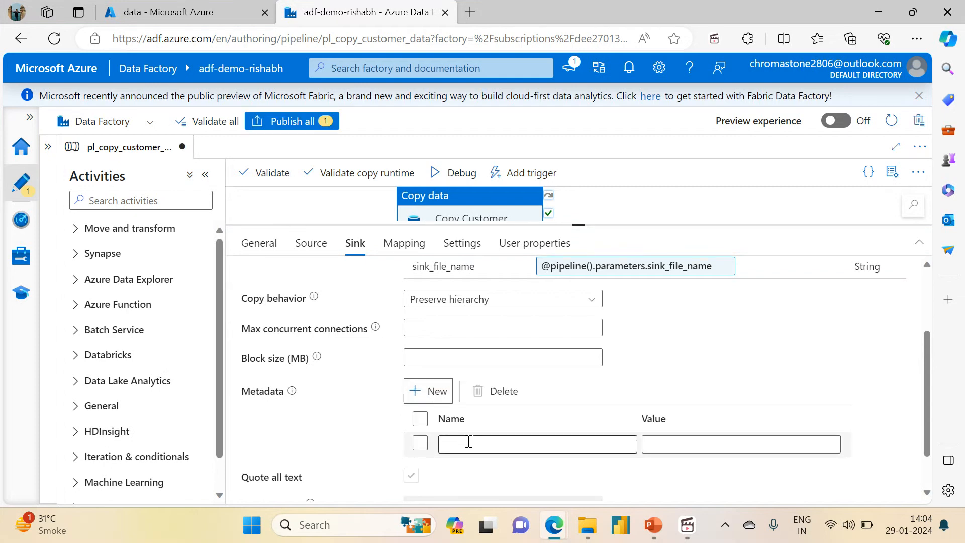
click(468, 444)
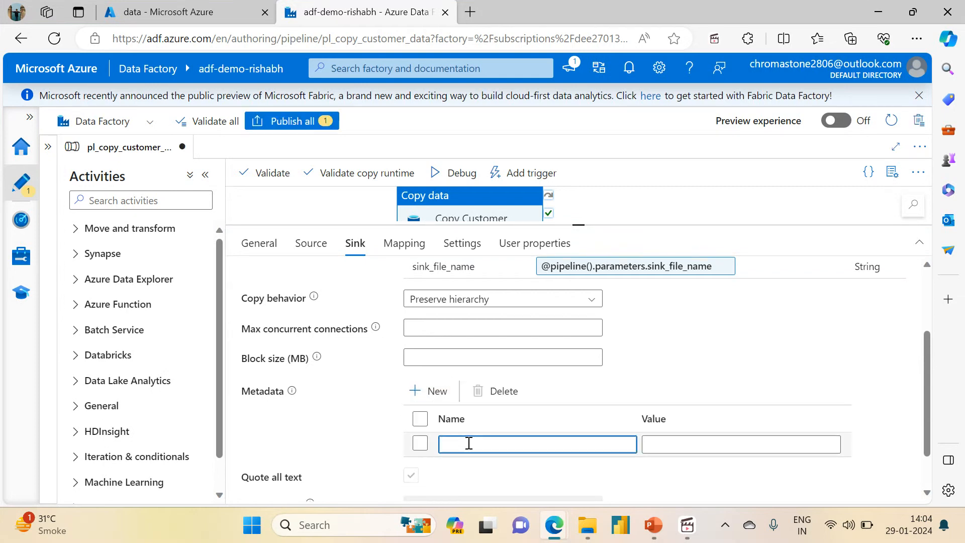
text(last_modified)
click(659, 442)
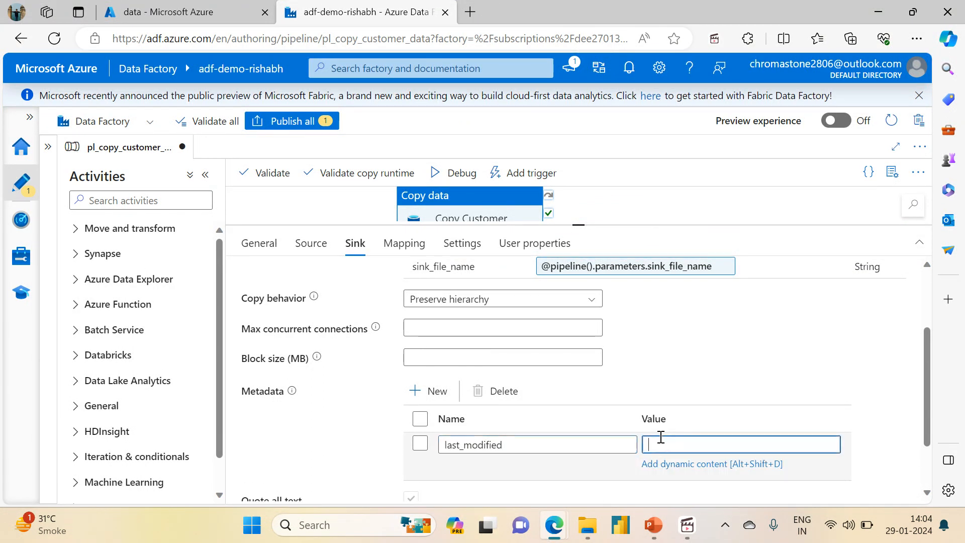
click(658, 467)
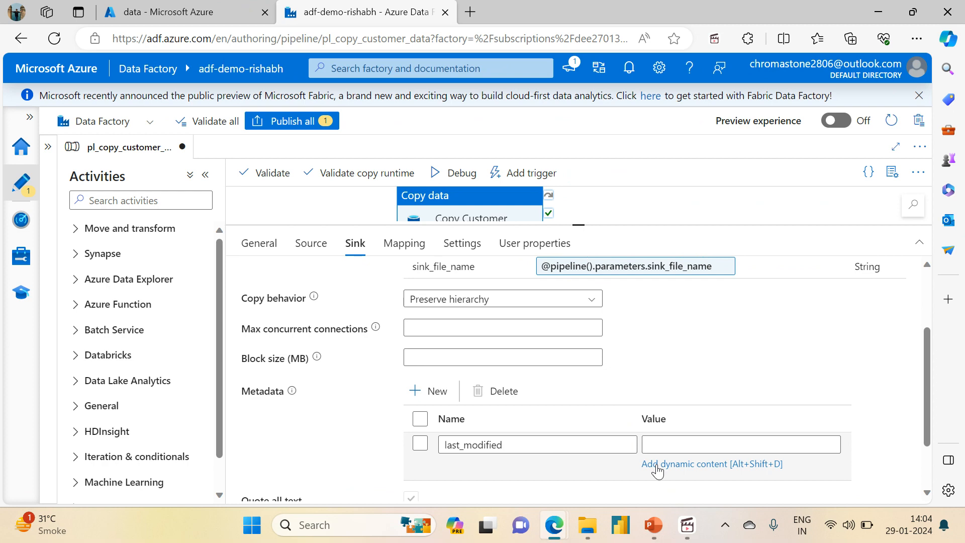
click(657, 467)
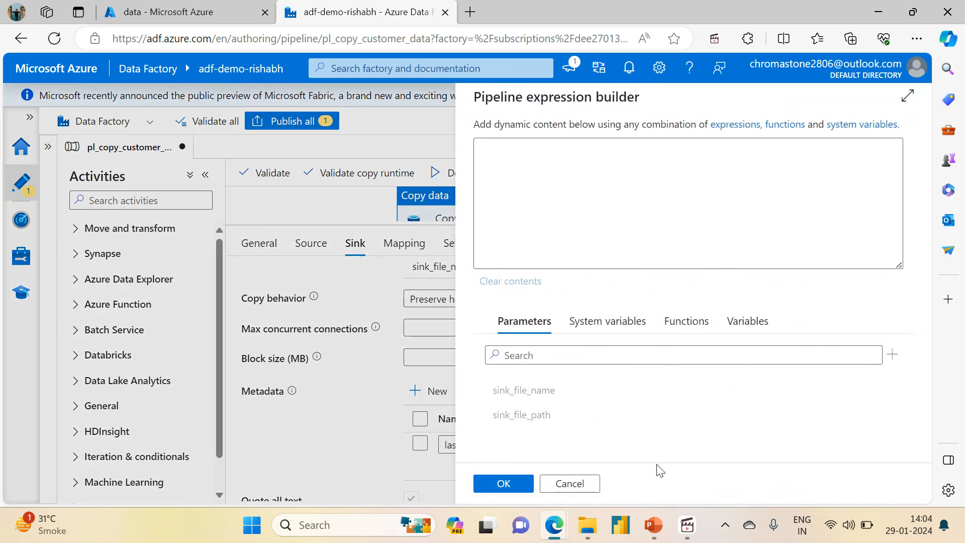
click(566, 240)
text(@utc)
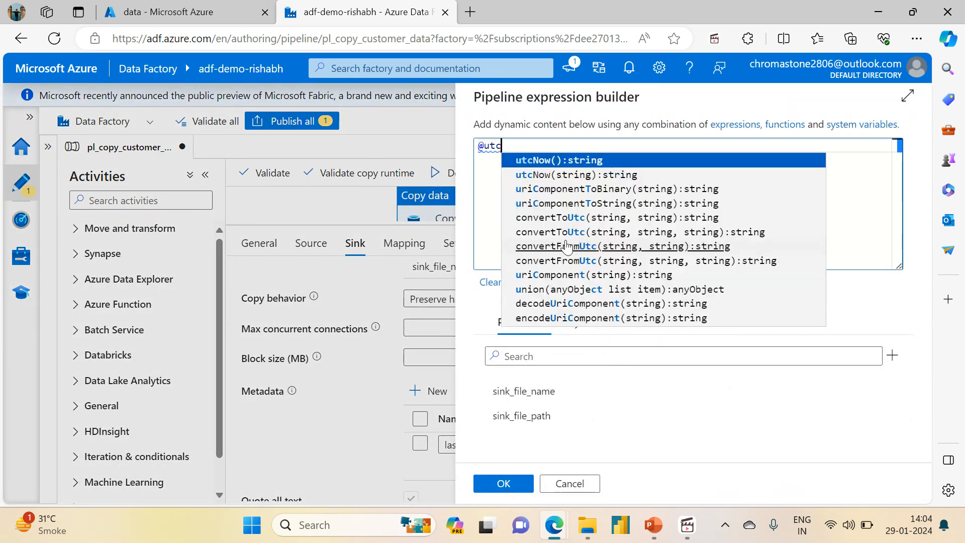
key(Return)
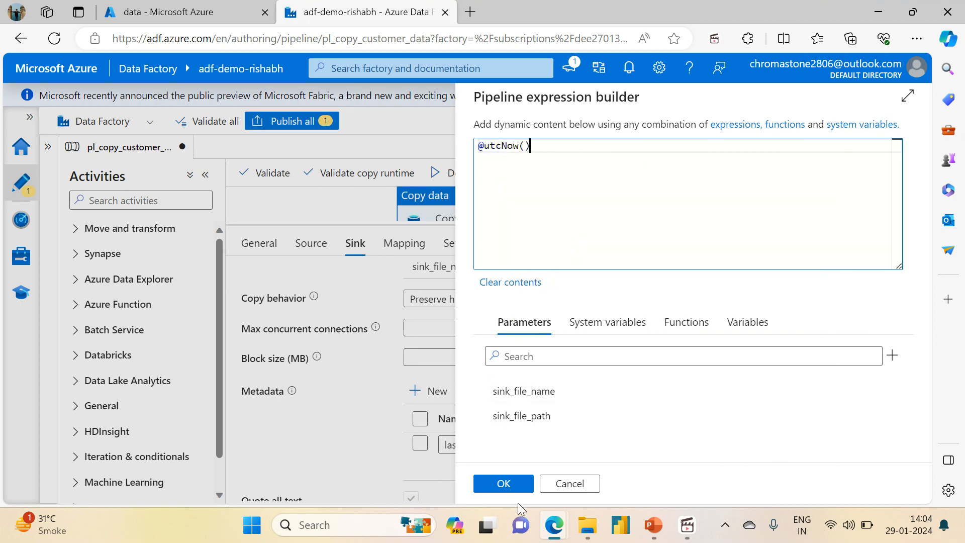
click(508, 483)
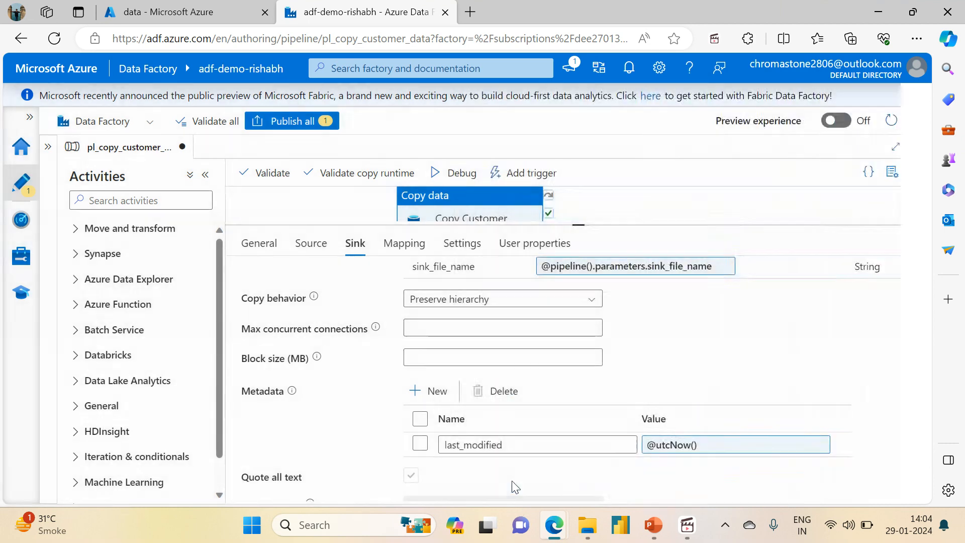
click(263, 176)
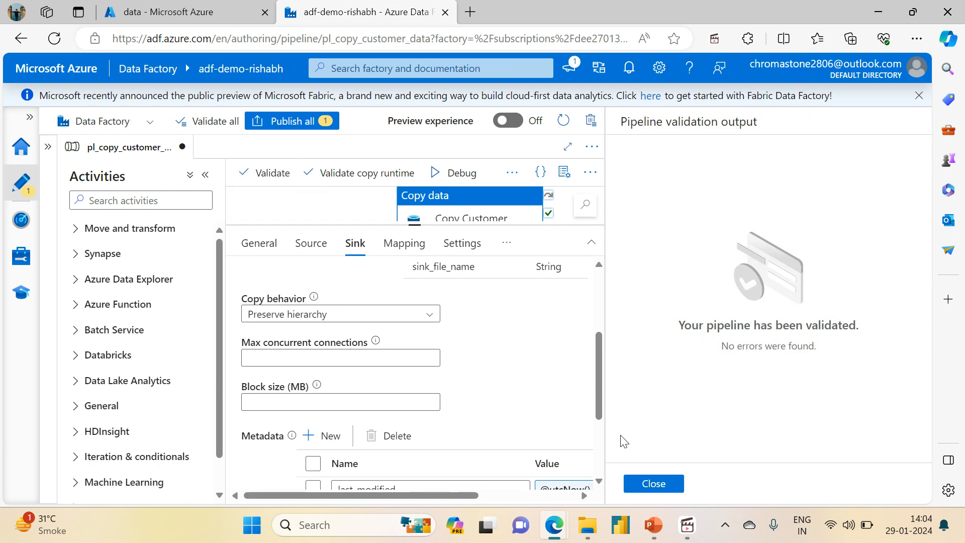
click(653, 484)
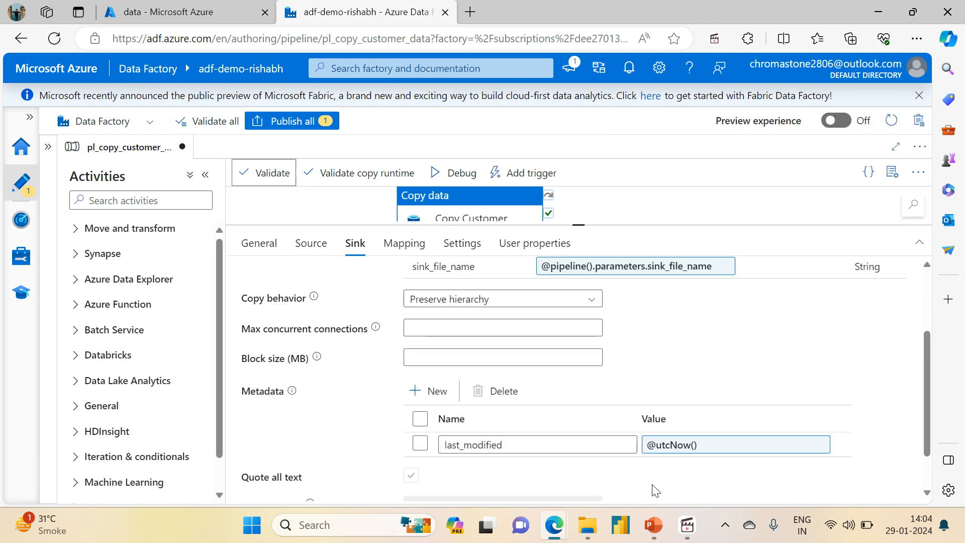
click(437, 394)
click(478, 470)
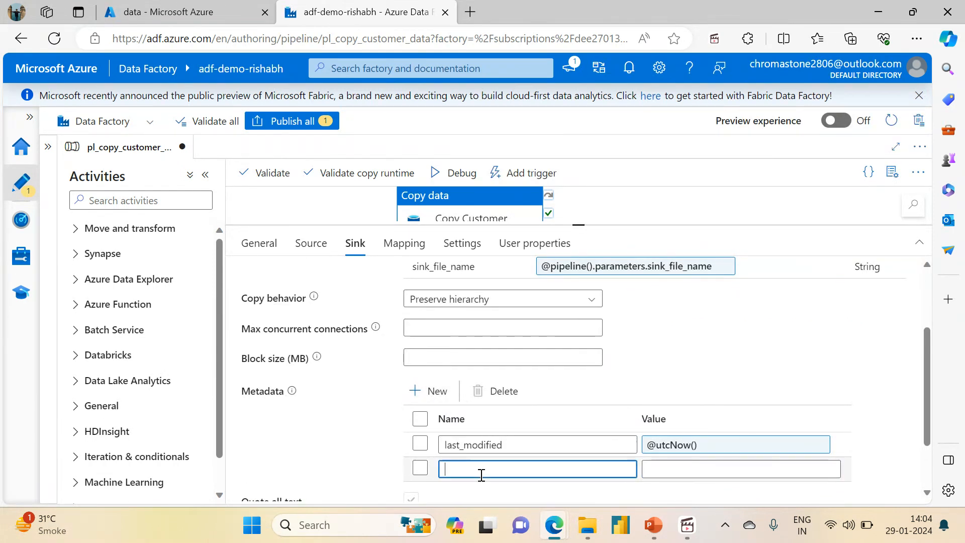
drag(927, 428, 927, 466)
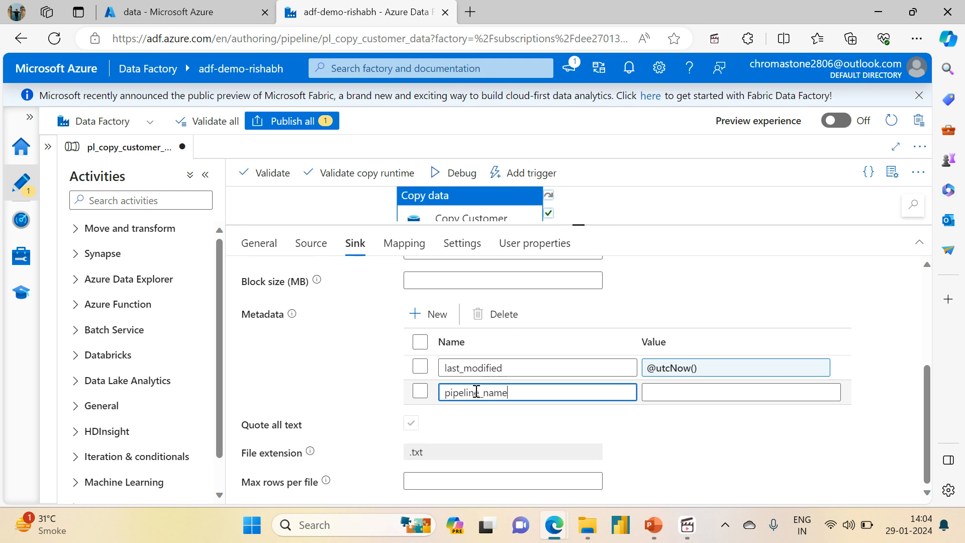
click(708, 393)
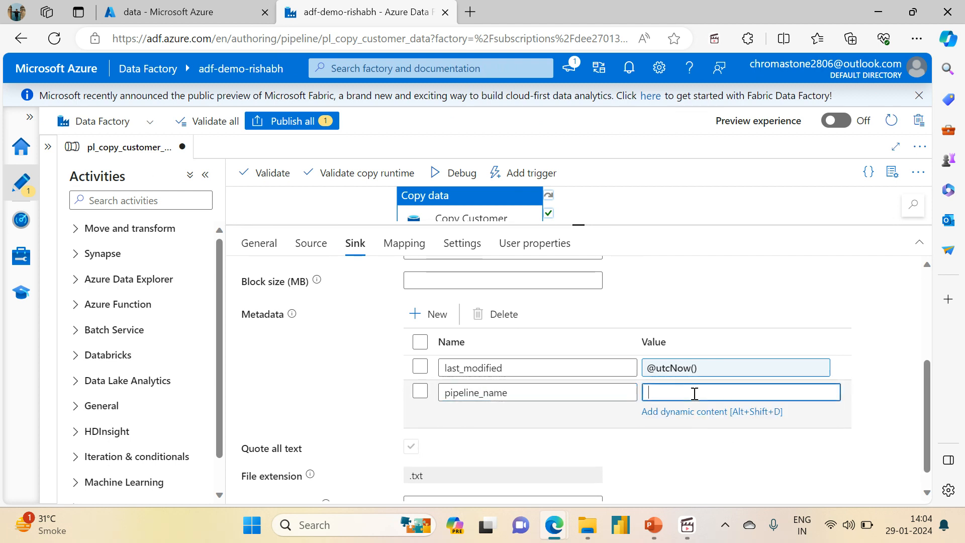
click(669, 416)
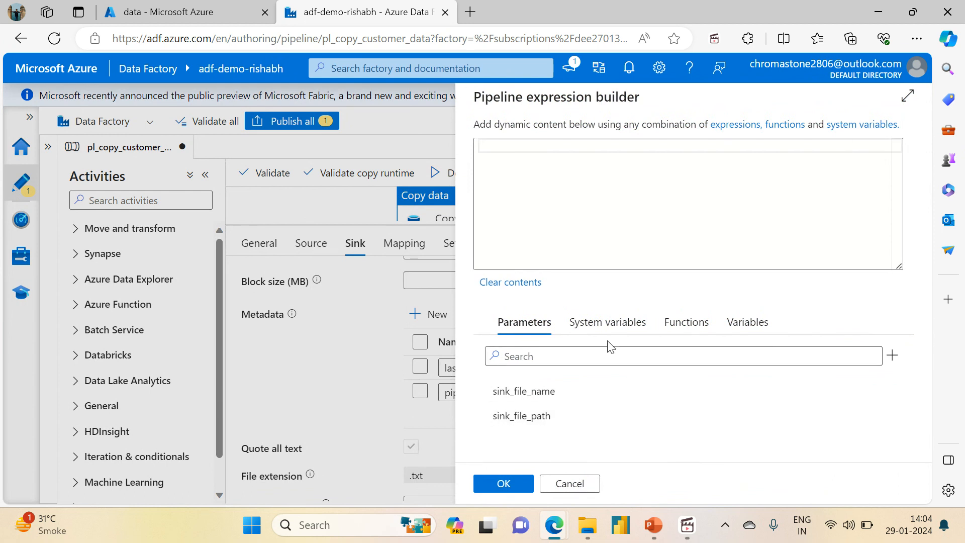
click(607, 323)
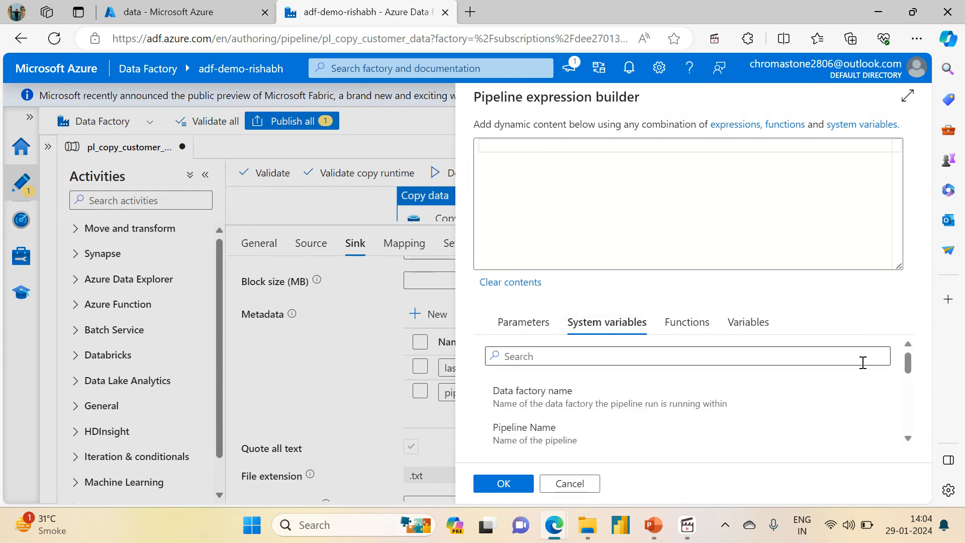
click(577, 446)
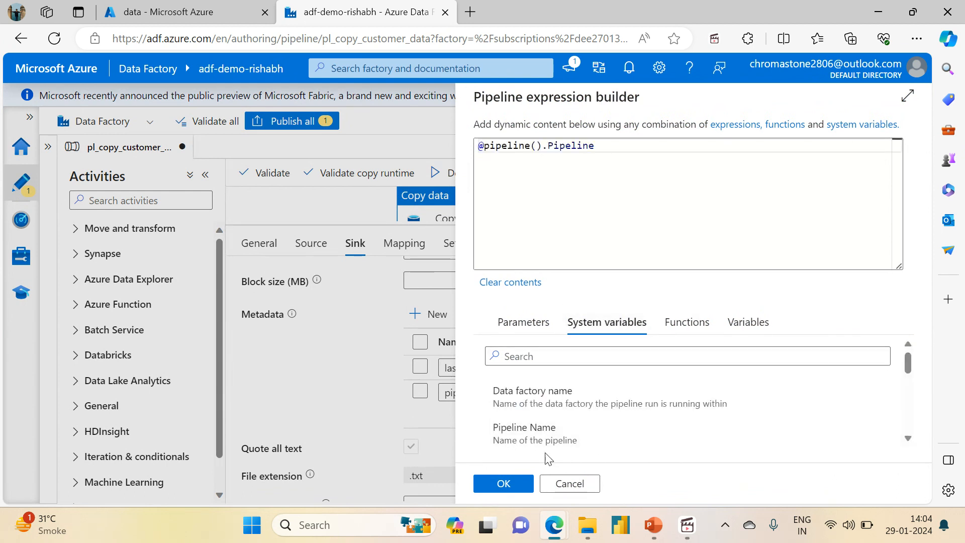
click(499, 484)
Add another sink metadata entry named activity_name
click(430, 314)
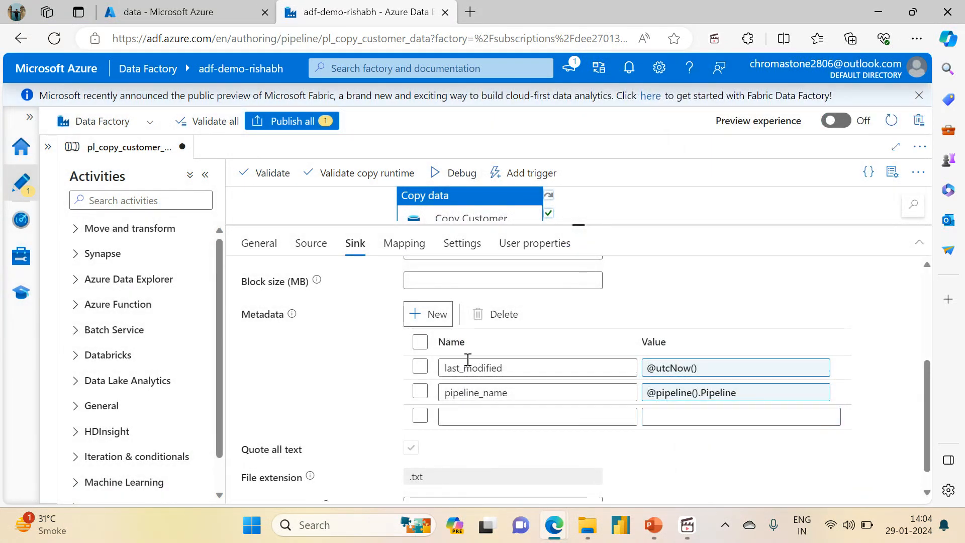
click(488, 417)
text(ac)
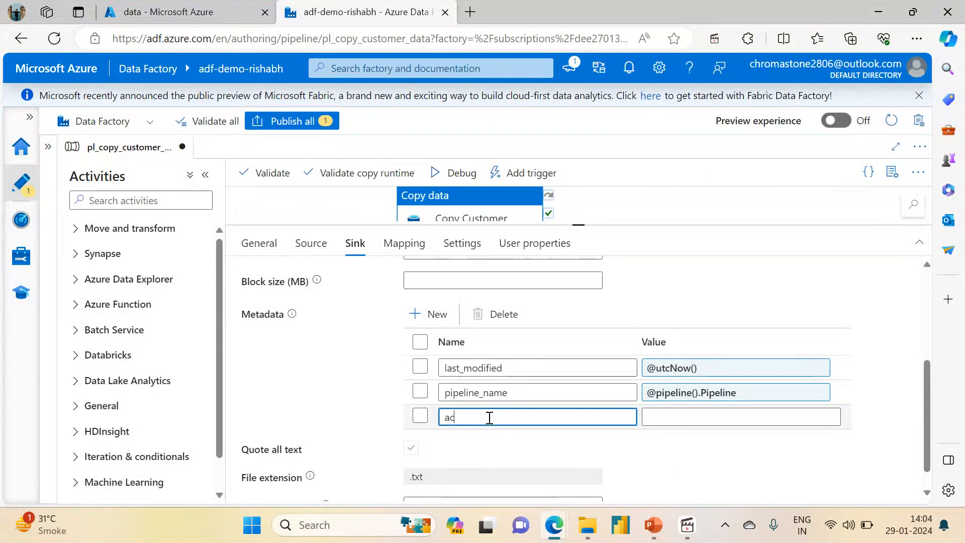
text(tivity_name)
click(697, 418)
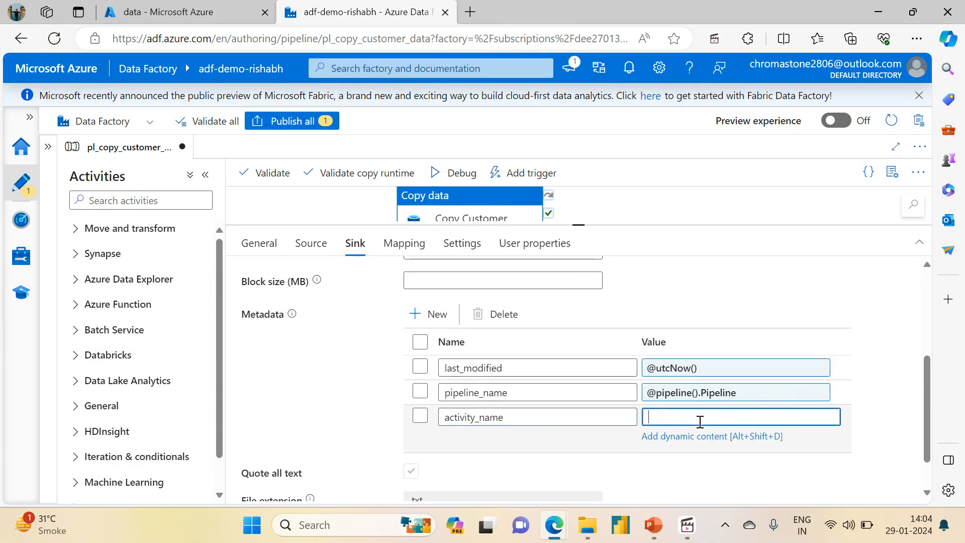
click(673, 436)
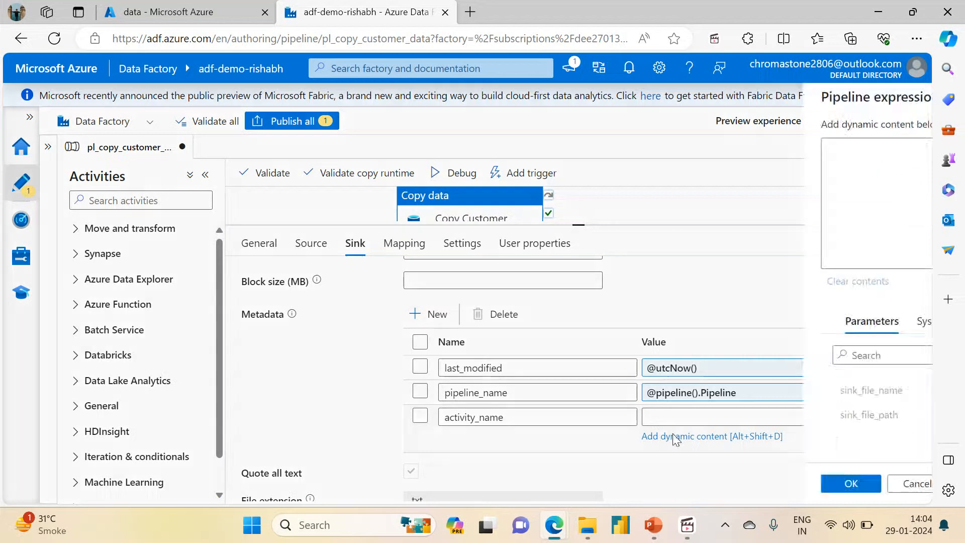
click(611, 320)
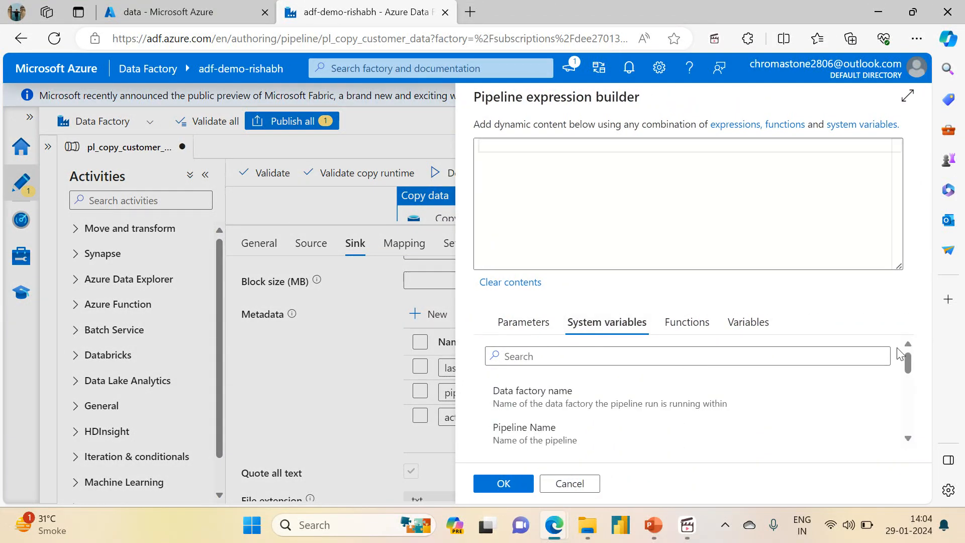
drag(908, 360, 897, 339)
click(703, 334)
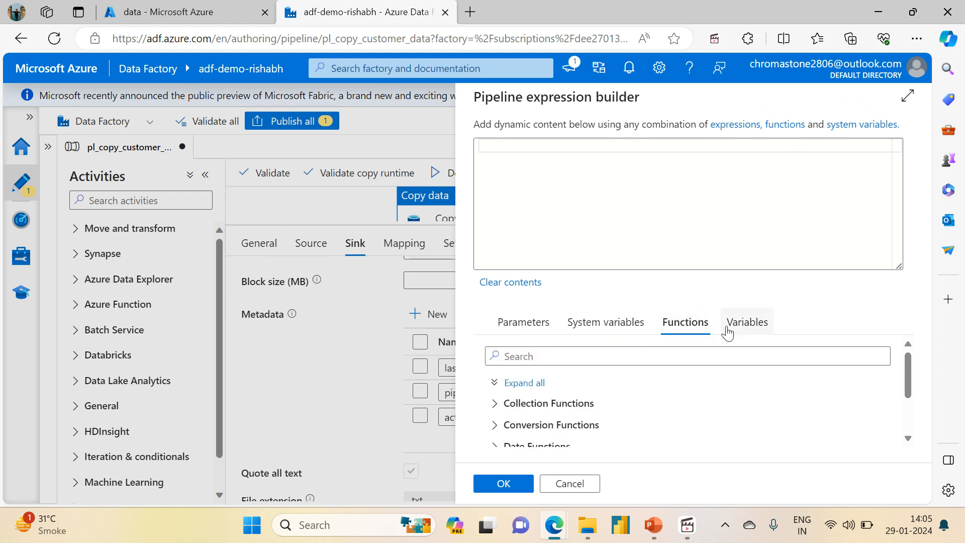
click(727, 331)
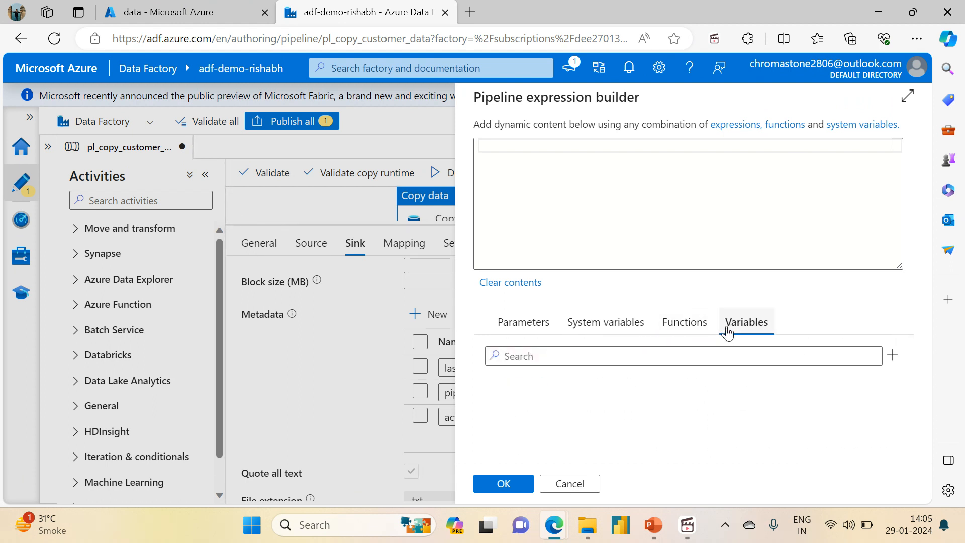
click(572, 481)
Set the activity_name metadata value to the static text Copy Customer Data and validate the pipeline
mouse_move(585, 225)
mouse_down()
mouse_move(590, 279)
mouse_move(598, 225)
mouse_up()
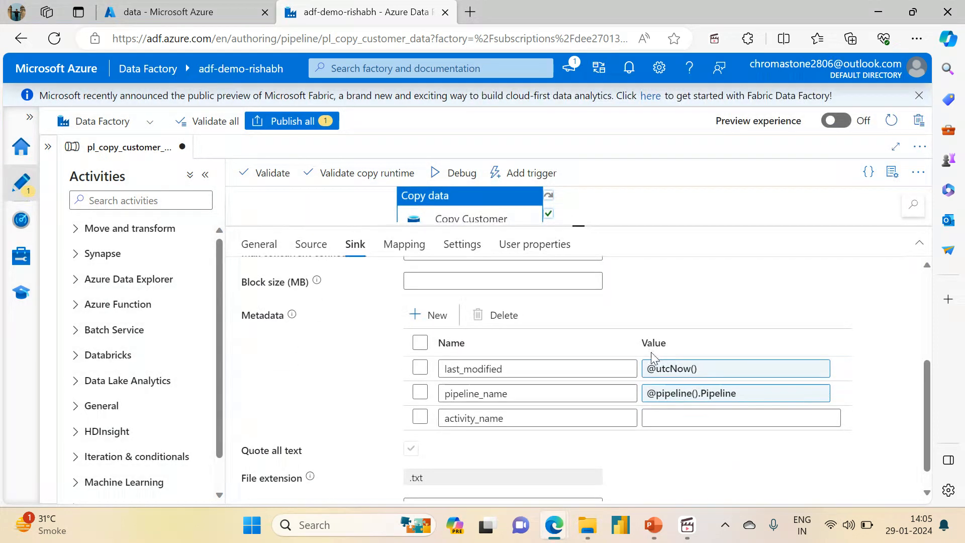
click(673, 422)
text(Copy)
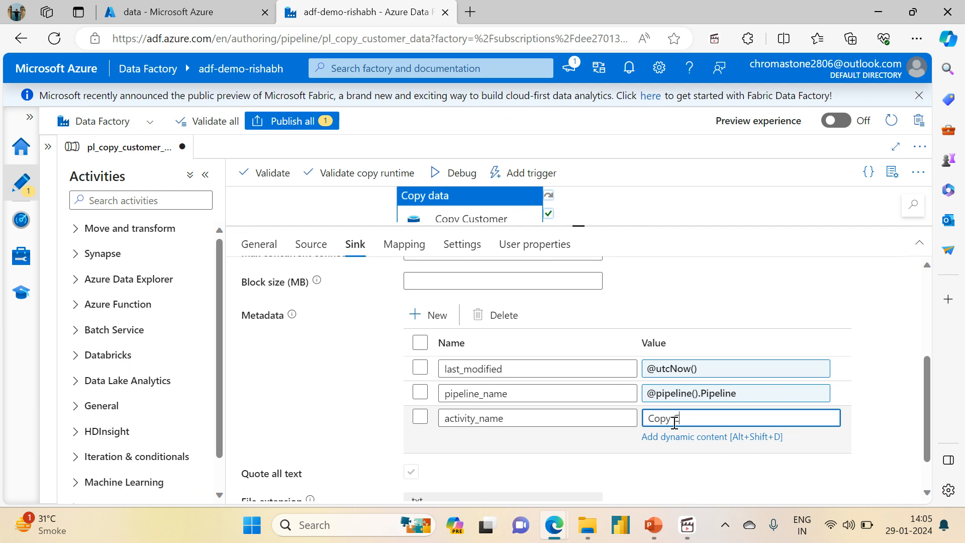
text( Customer Data)
click(269, 173)
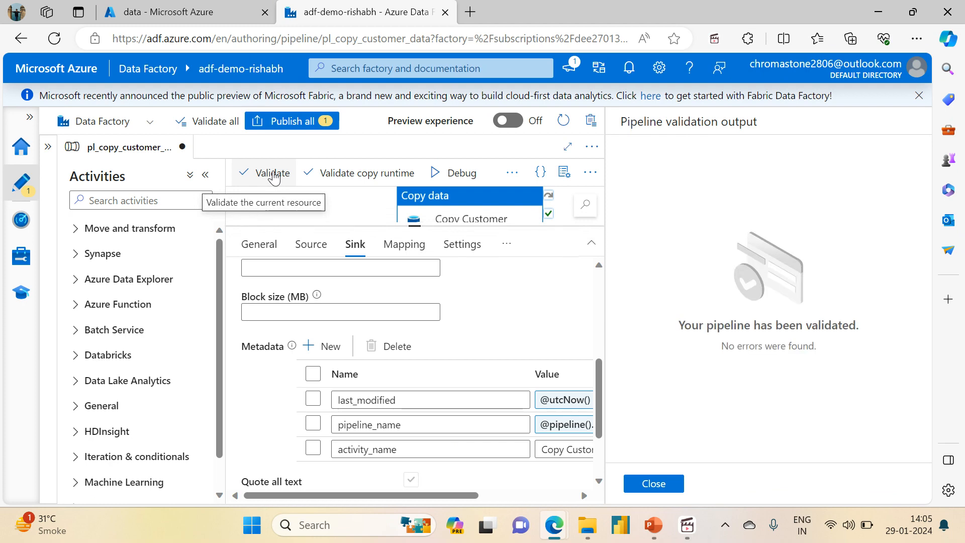
click(652, 483)
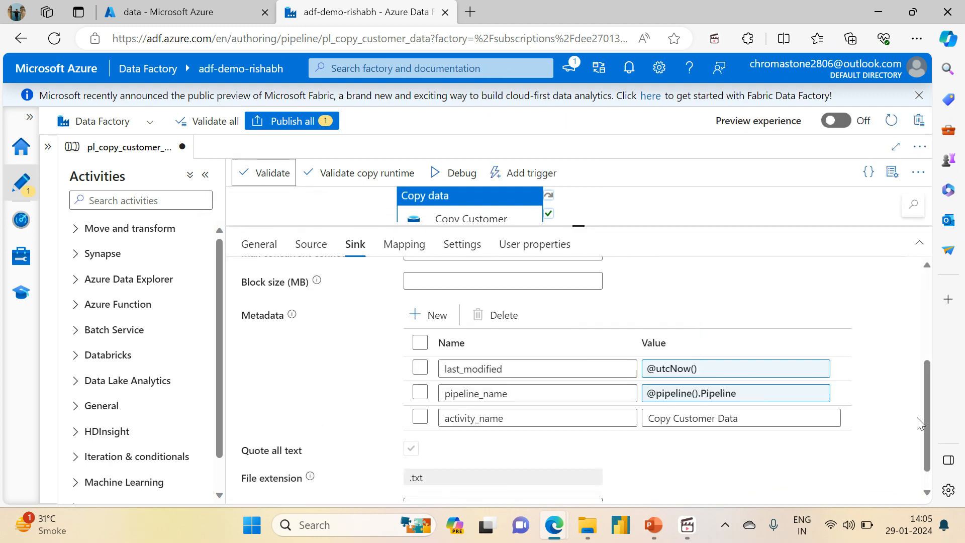
Publish the pending changes to the pl_copy_customer_data pipeline
drag(926, 427, 896, 262)
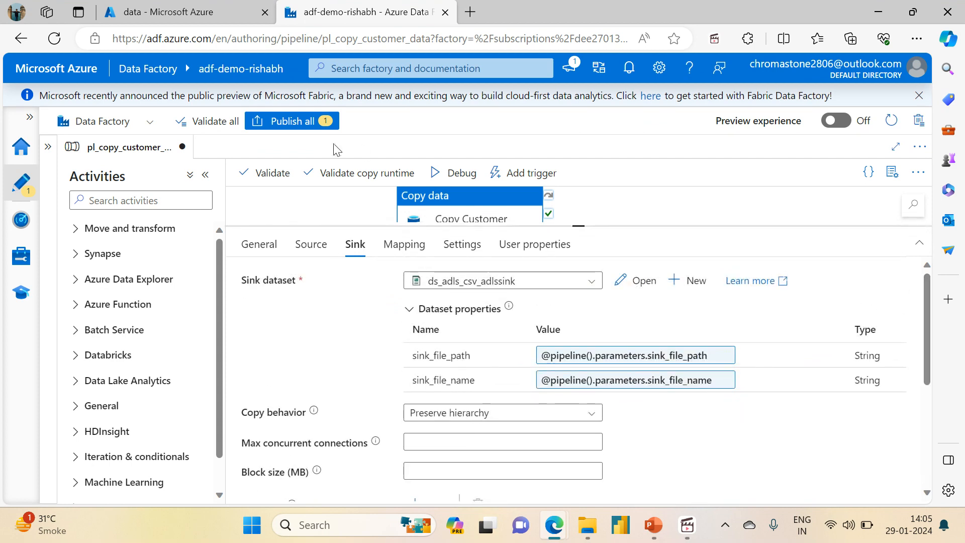
click(305, 120)
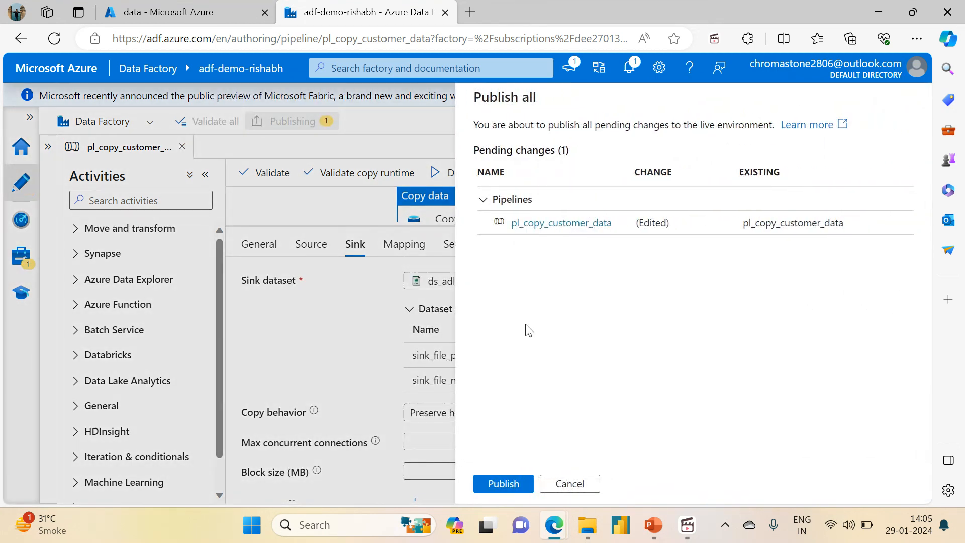
click(503, 483)
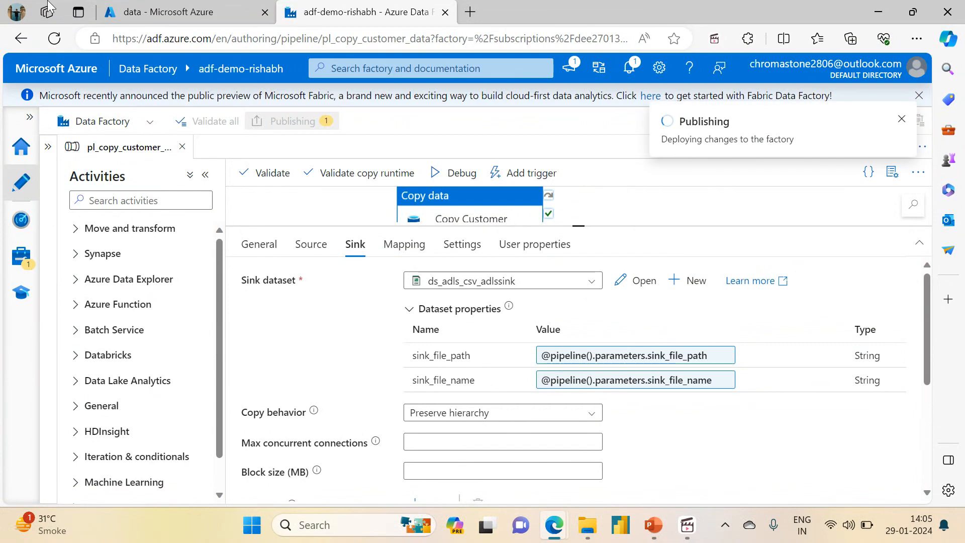
Switch to the Azure portal and check the metadata of customers.csv in the customers-source directory
click(121, 11)
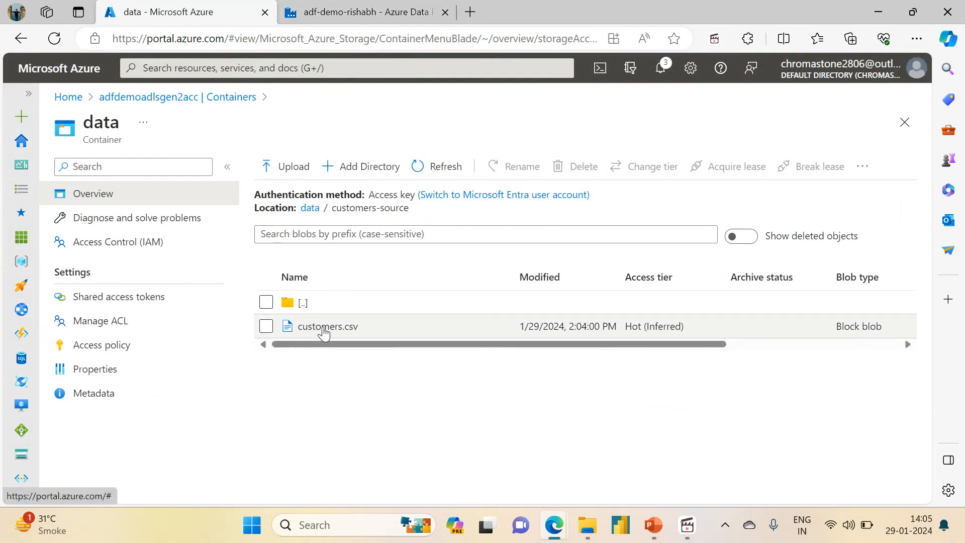
click(323, 328)
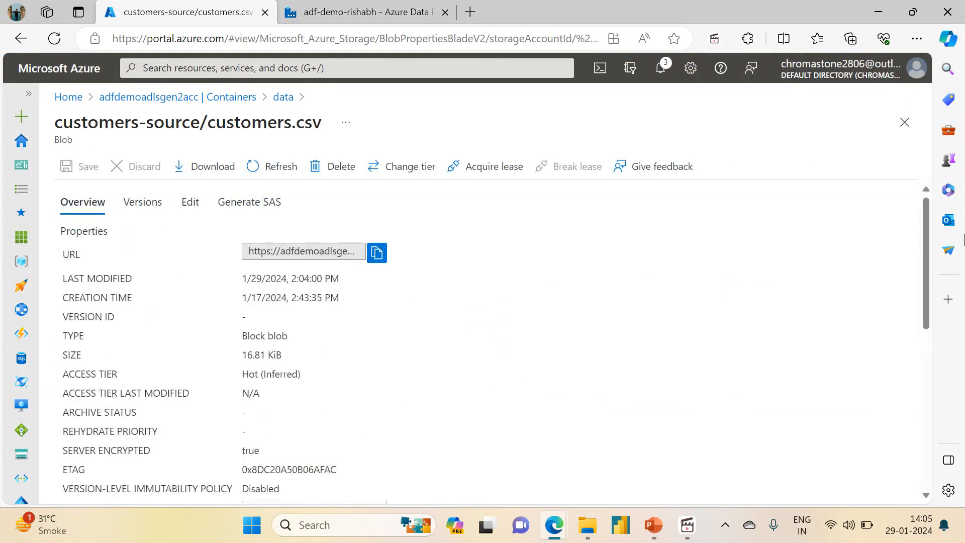
drag(926, 281, 923, 521)
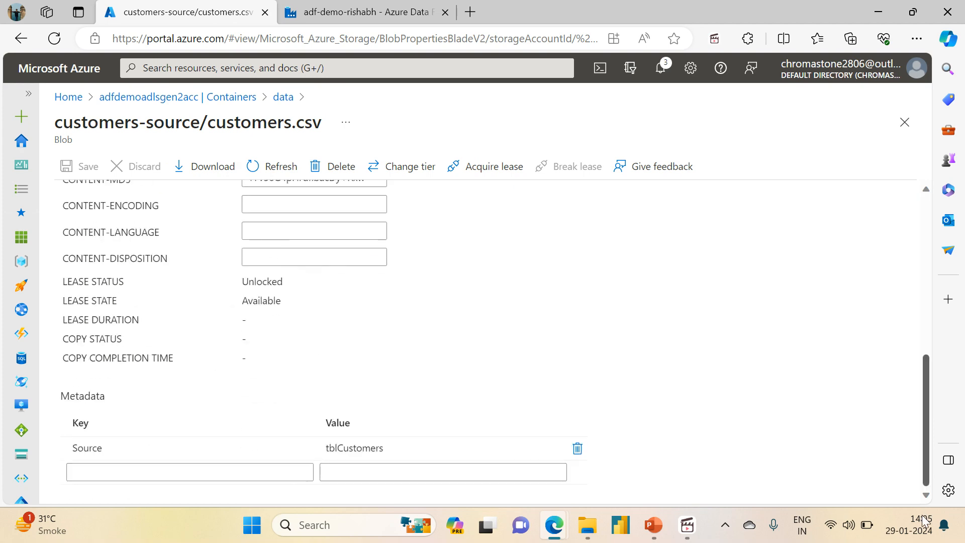
Switch back to Data Factory and review the metadata entries in the Copy data activity's sink settings
click(362, 11)
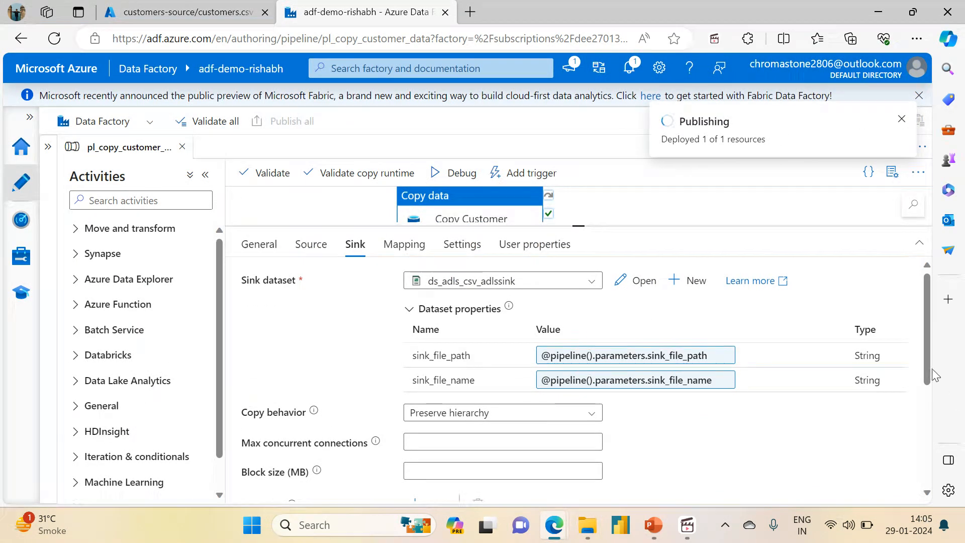
drag(928, 362, 927, 477)
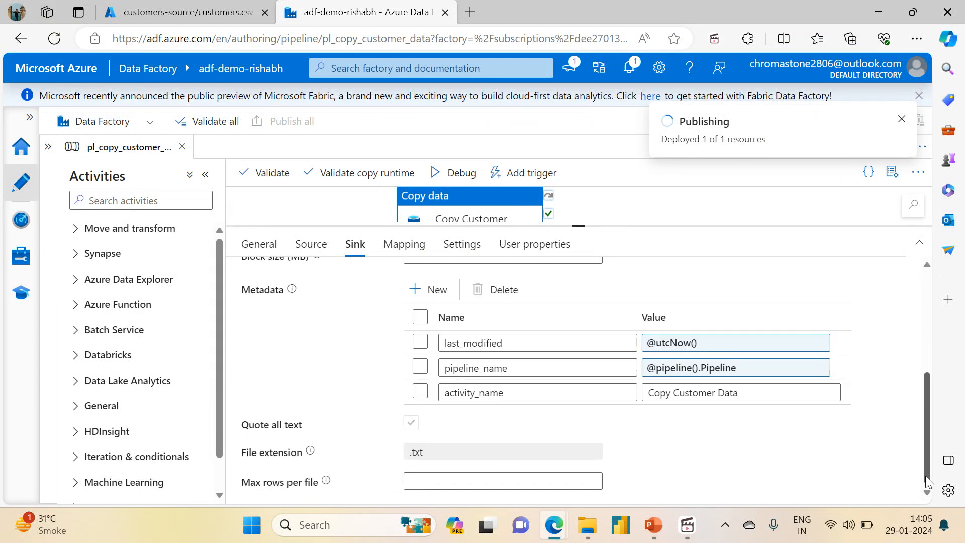
click(657, 344)
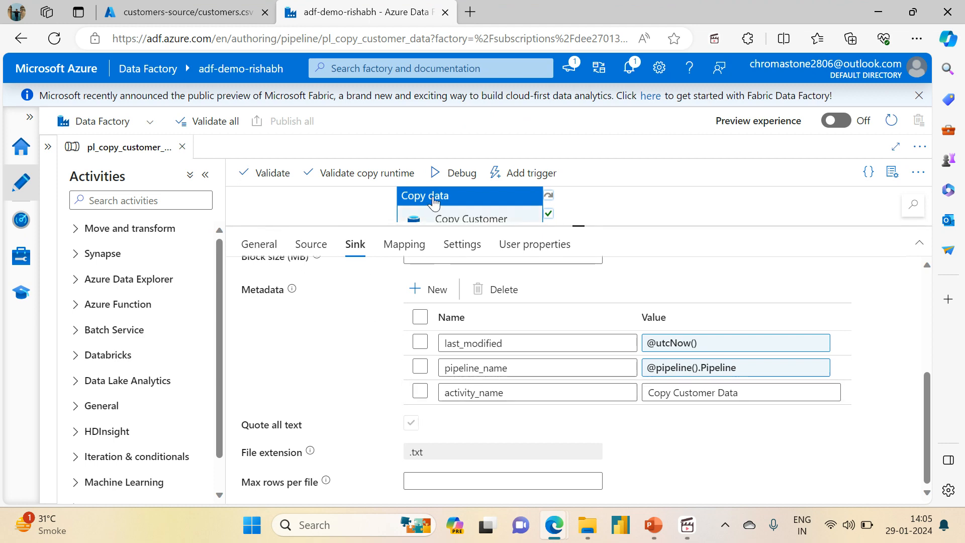
Debug the pipeline with sink_file_path set to customers-sink and sink_file_name set to customers.csv
click(458, 172)
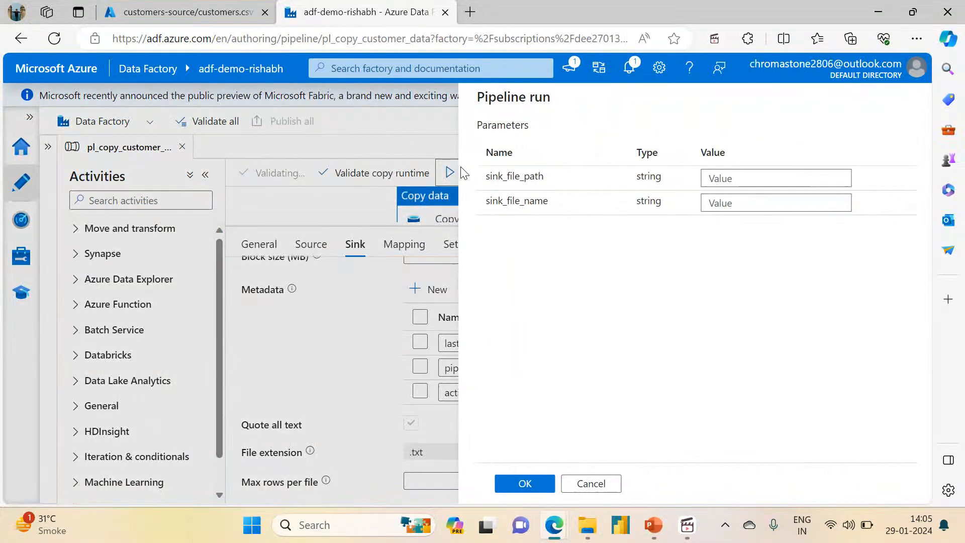
click(743, 178)
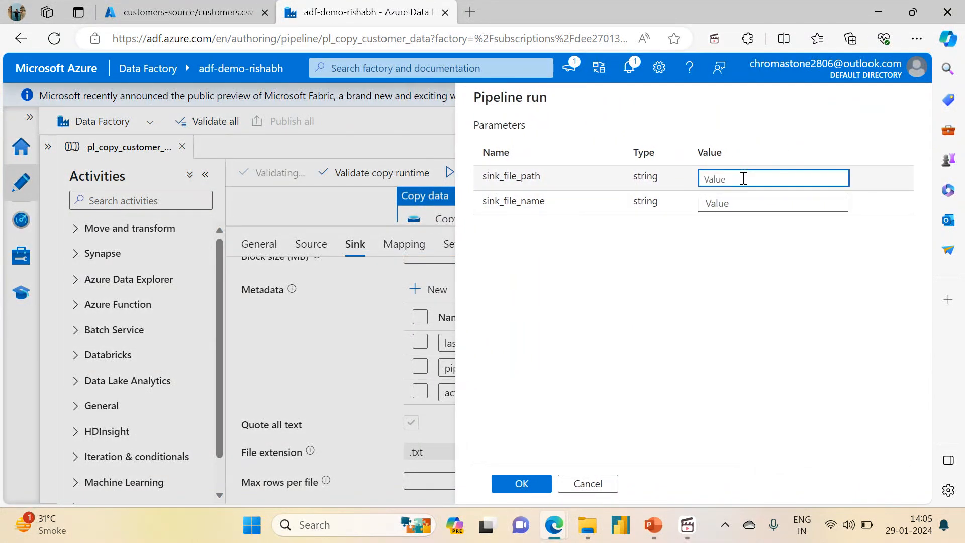
text(c)
key(BackSpace)
text(customers-sink)
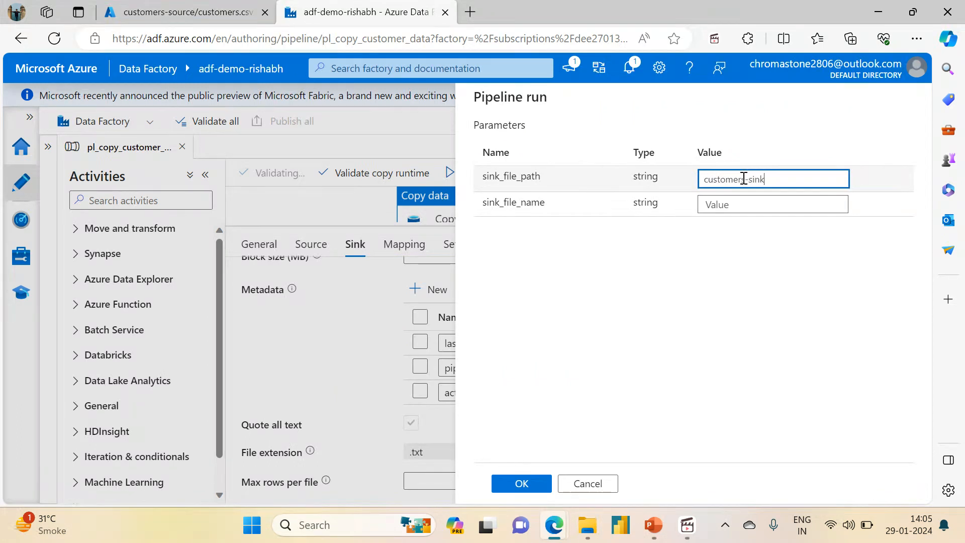
key(Tab)
text(cus)
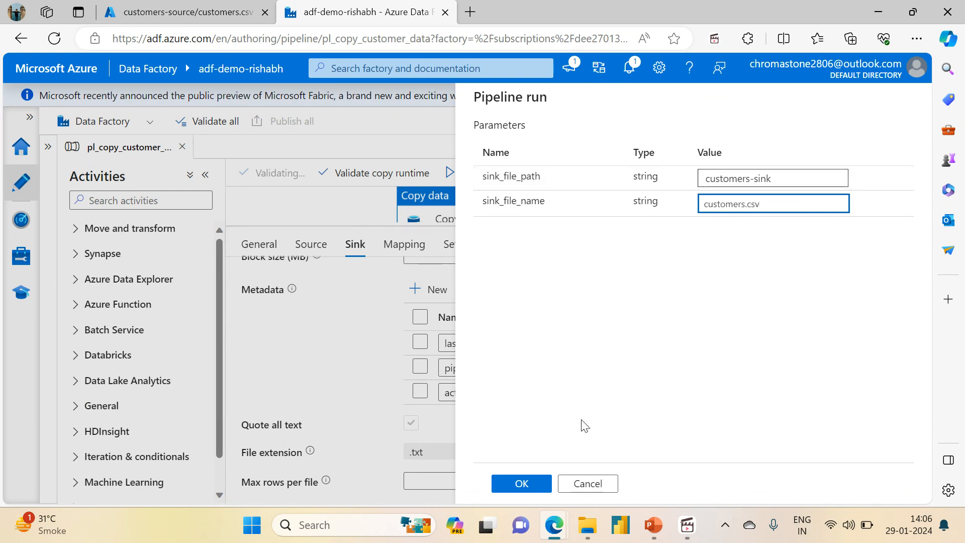
click(520, 482)
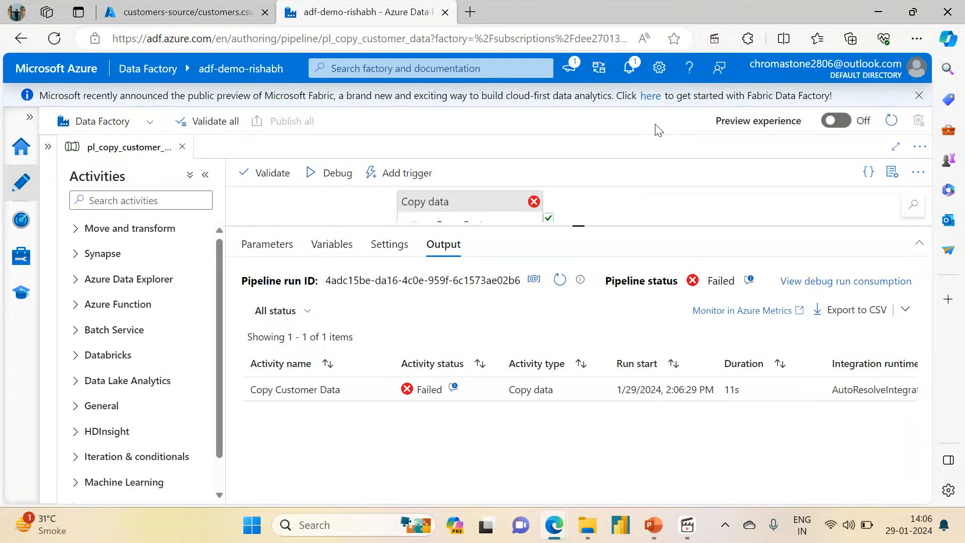
Read the Copy Customer Data activity's error details in the debug output
click(455, 390)
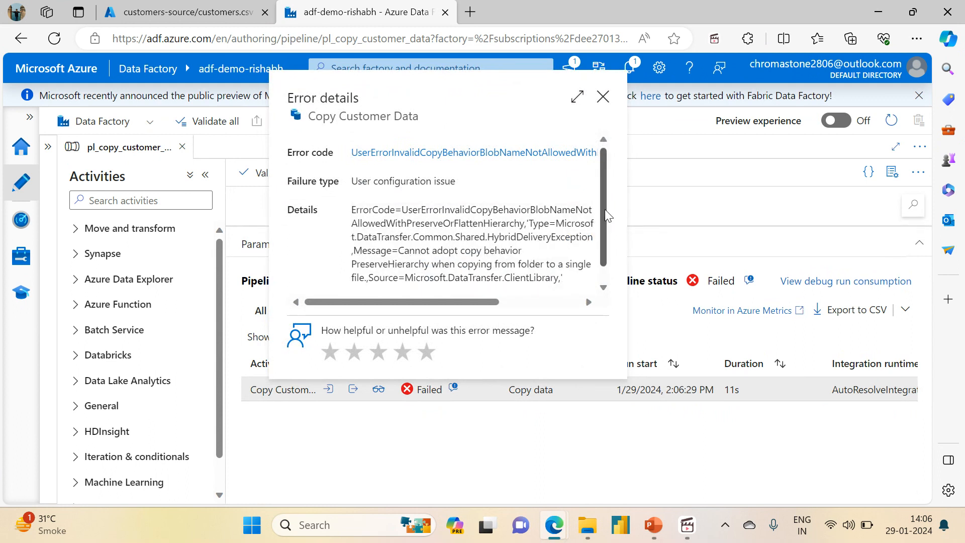
drag(605, 210, 606, 231)
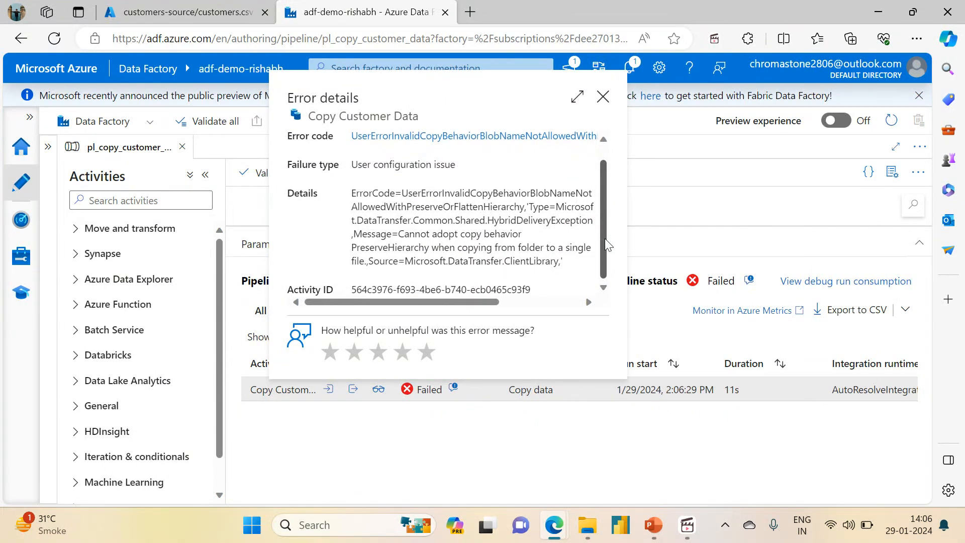
click(602, 97)
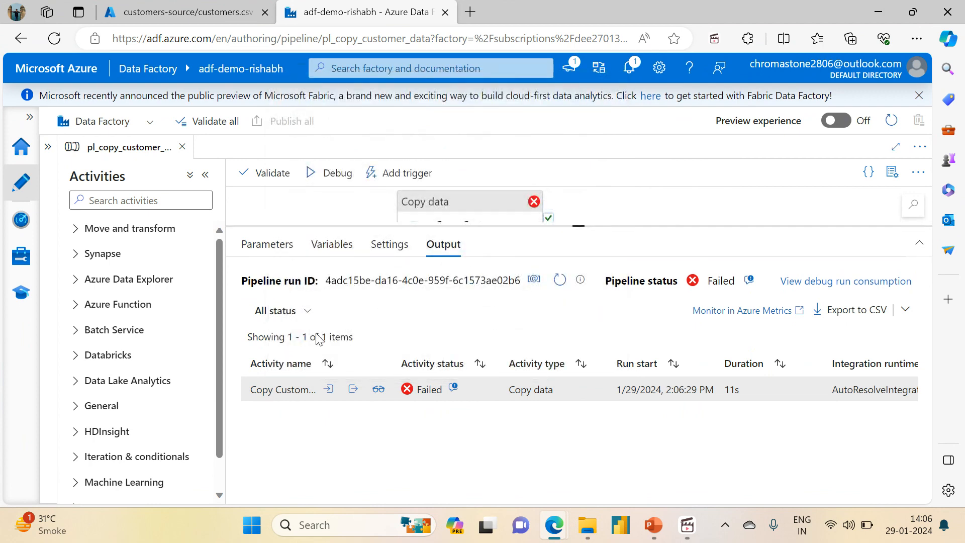
Return to the Copy data activity's sink settings and look through the available copy behavior options
click(320, 246)
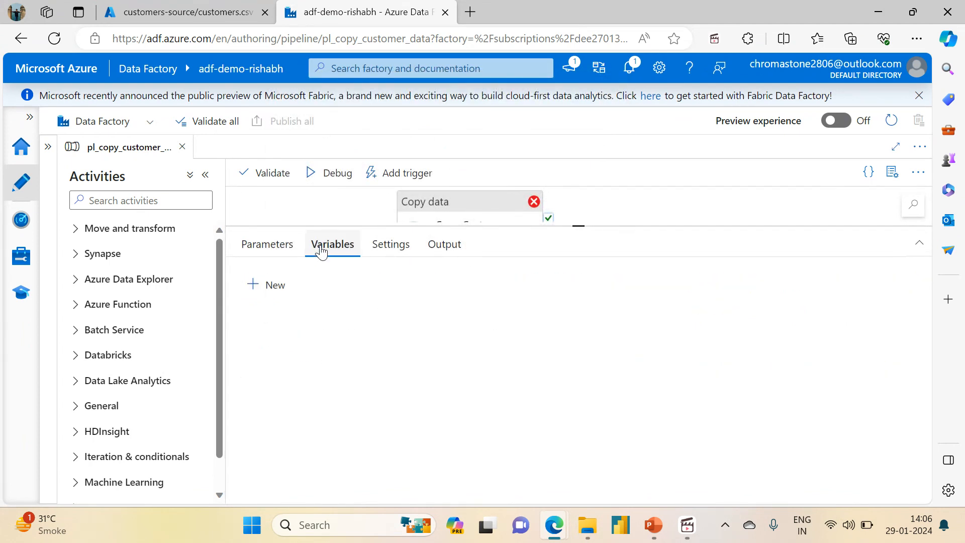
click(297, 246)
click(453, 209)
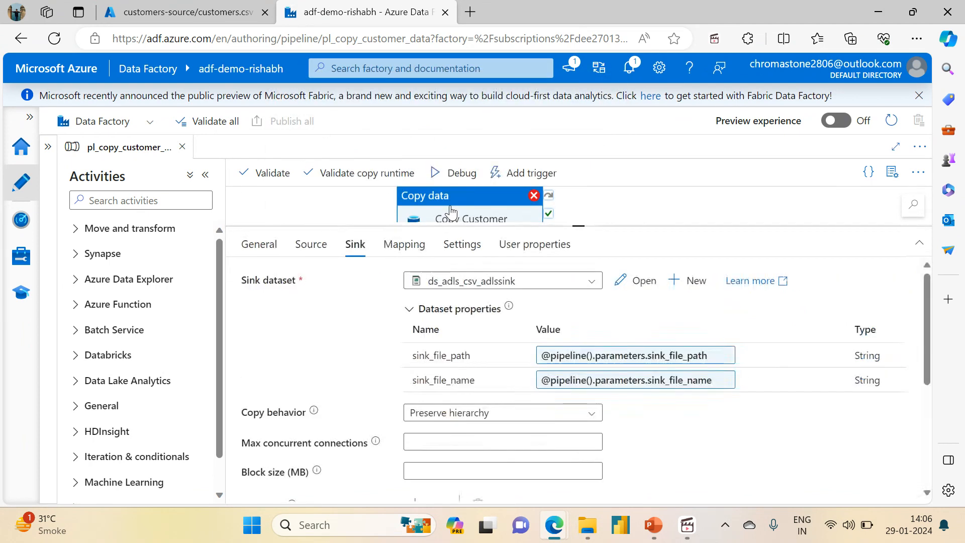
click(467, 418)
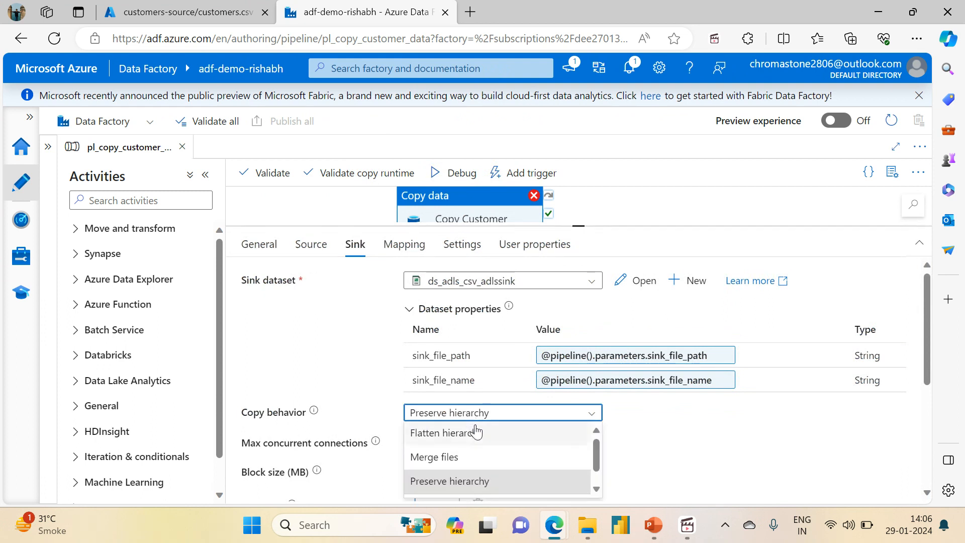
click(699, 430)
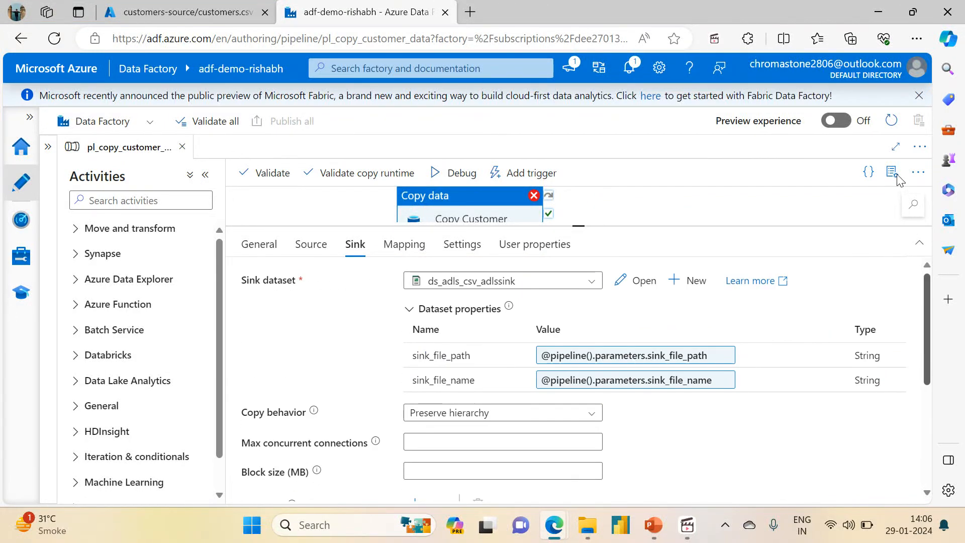
Debug the pipeline again with sink_file_path set to customers-sink and sink_file_name left empty
click(450, 176)
click(773, 180)
text(c)
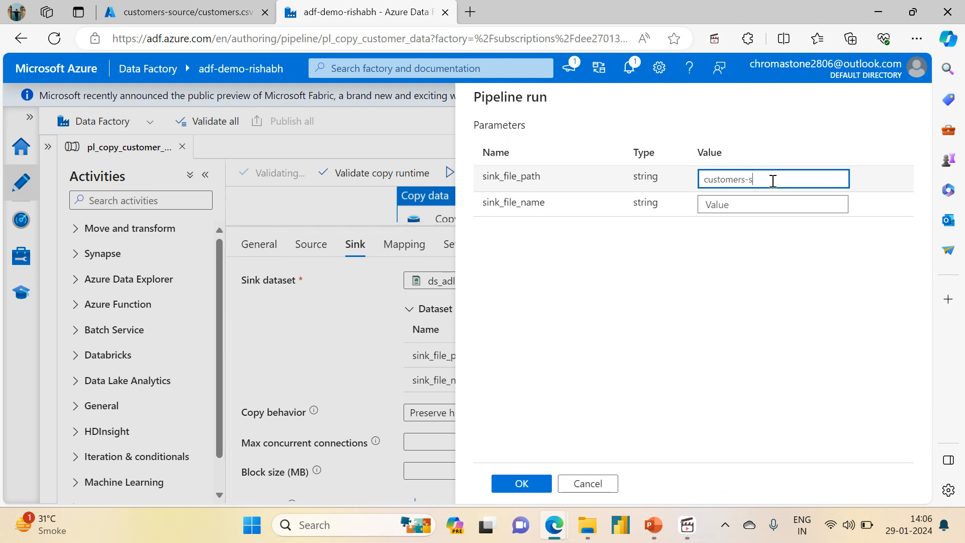
text(ustomers-sink)
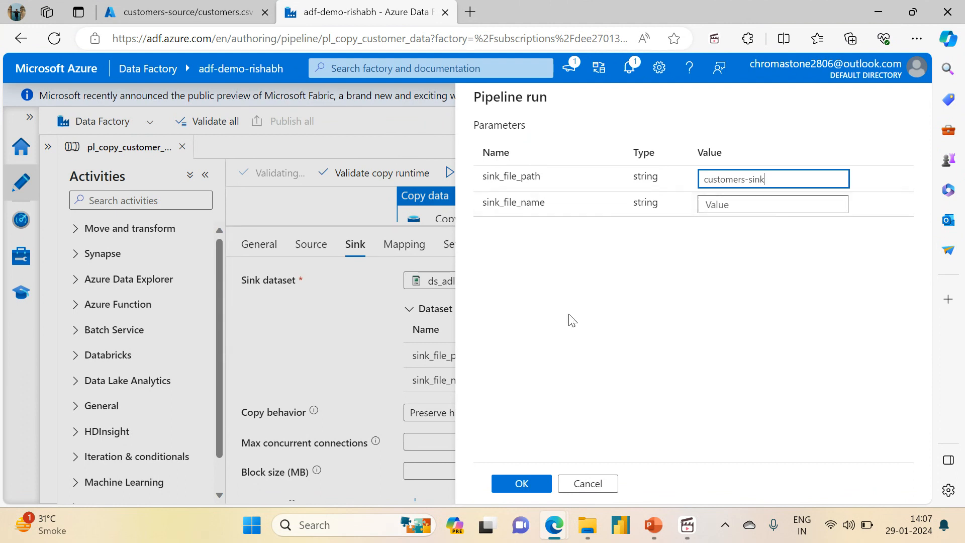
click(510, 487)
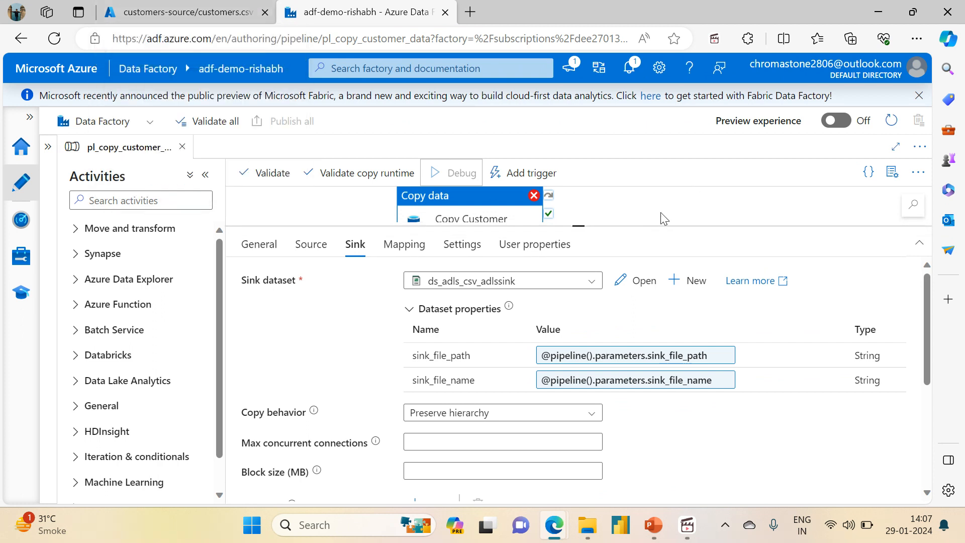
Check the second debug run's output and read the error details of its copy activity
click(628, 205)
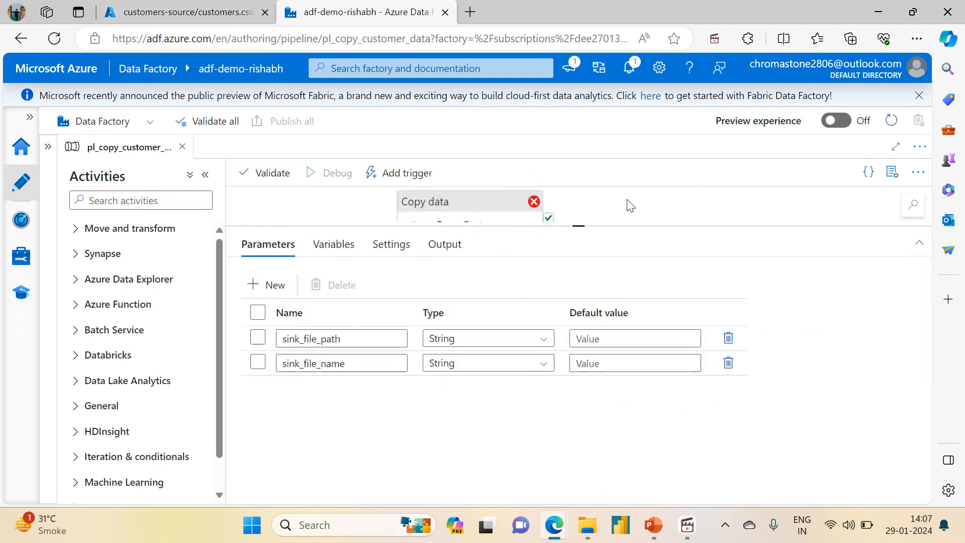
click(443, 250)
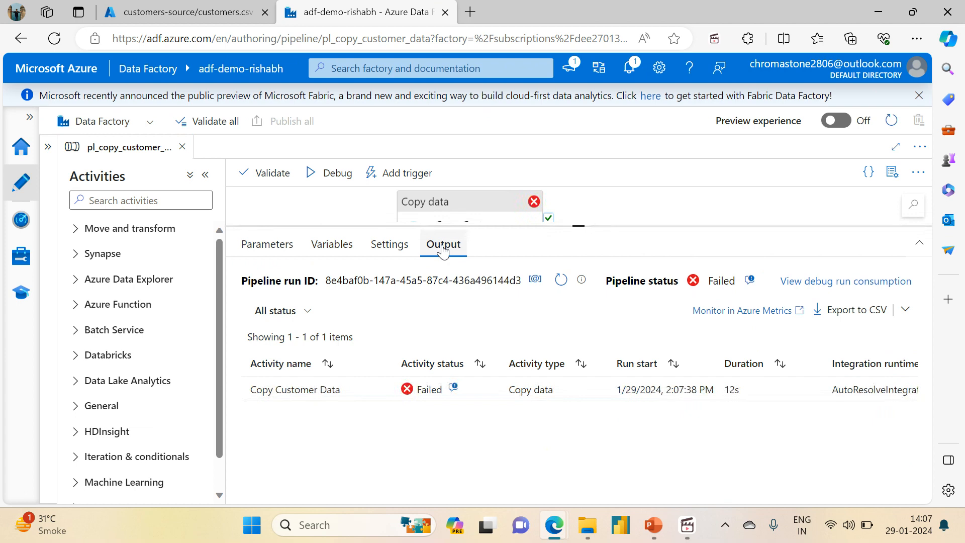
click(453, 387)
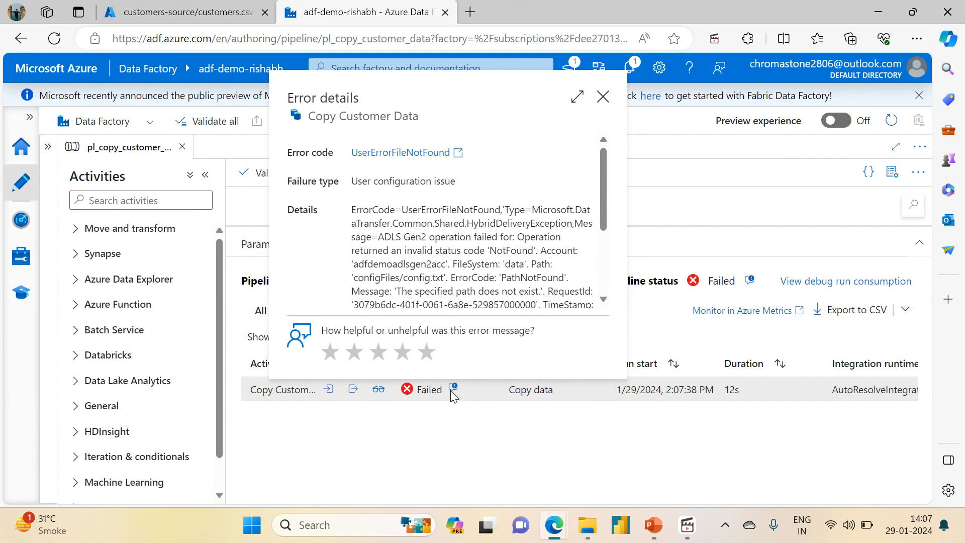
click(604, 96)
Change the Copy data activity's source file path type to File path in dataset
click(436, 210)
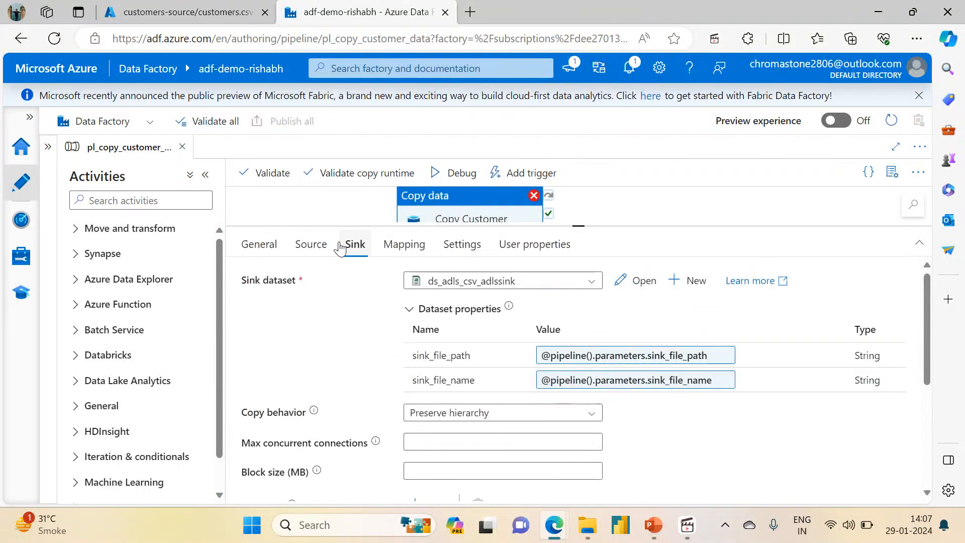
click(311, 245)
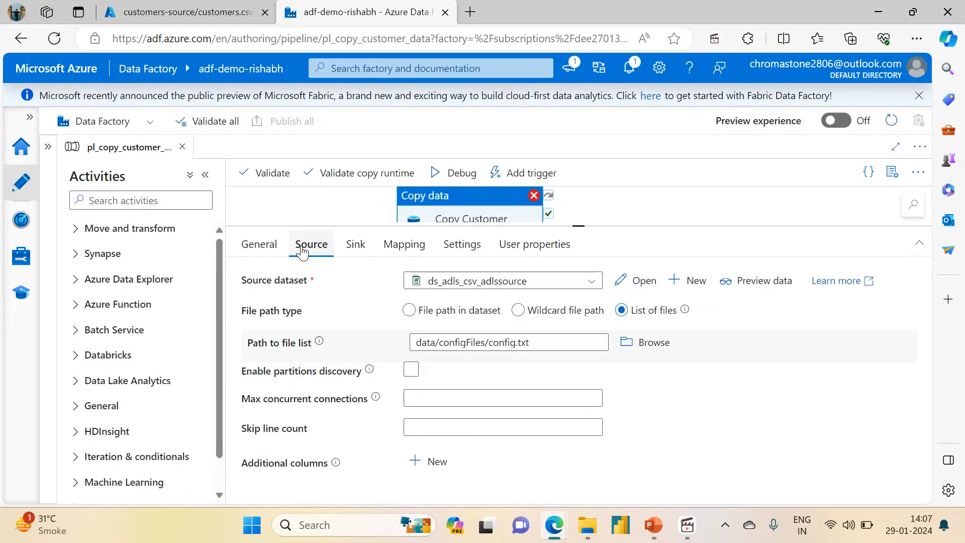
click(409, 309)
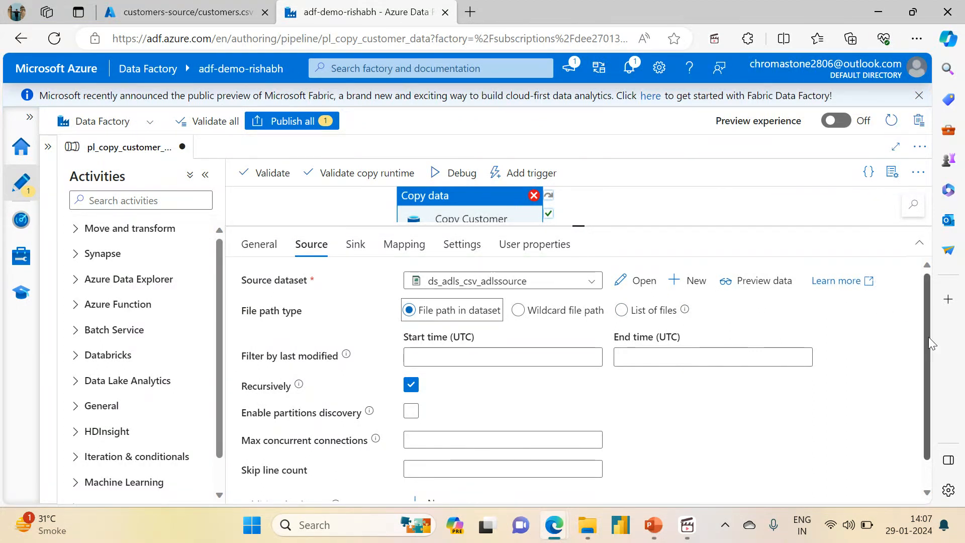
drag(928, 337, 922, 281)
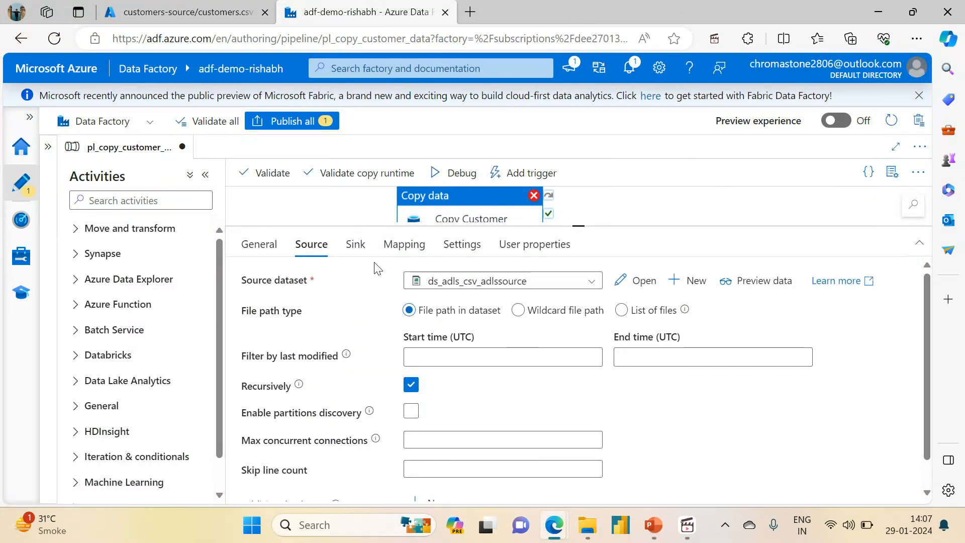
Check the sink and source settings, try to publish all changes, and dismiss the factory validation output
click(356, 245)
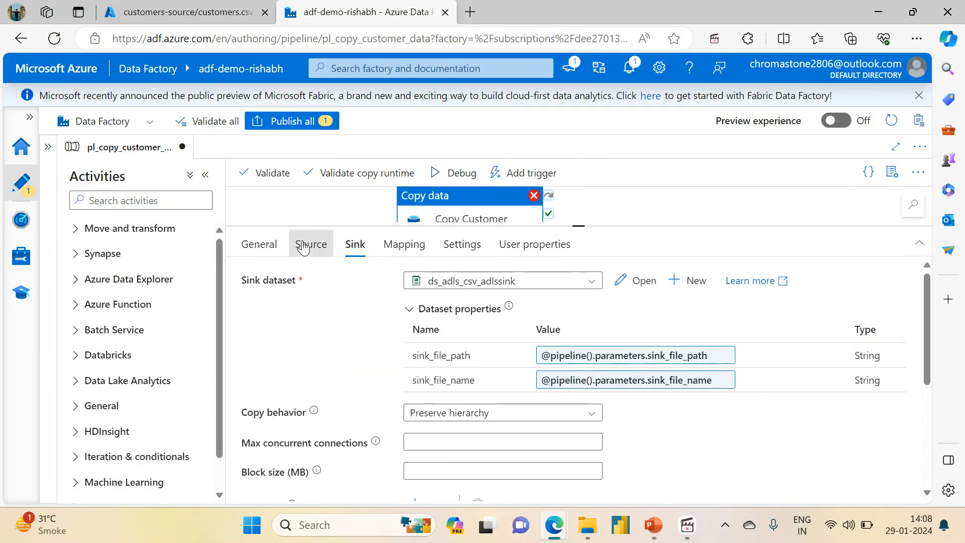
click(317, 250)
click(288, 123)
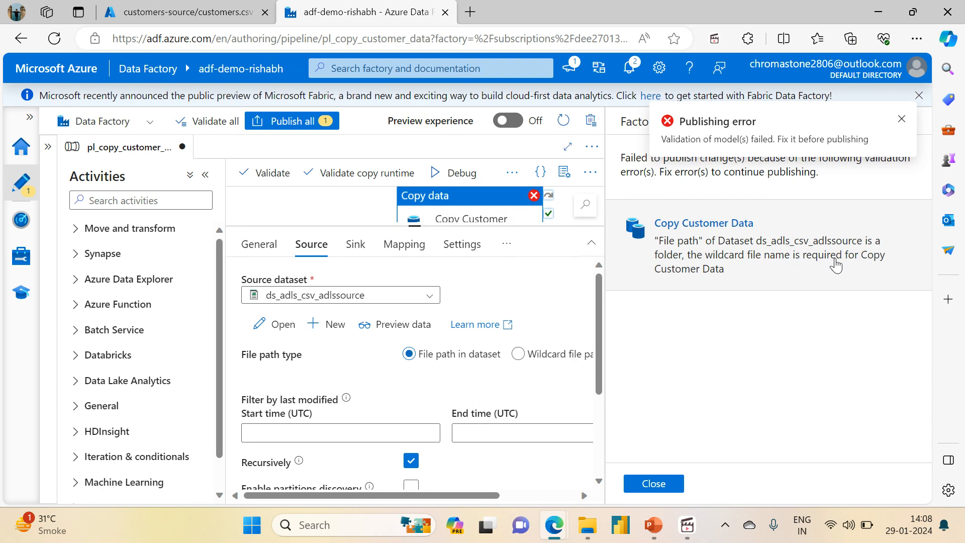
click(899, 121)
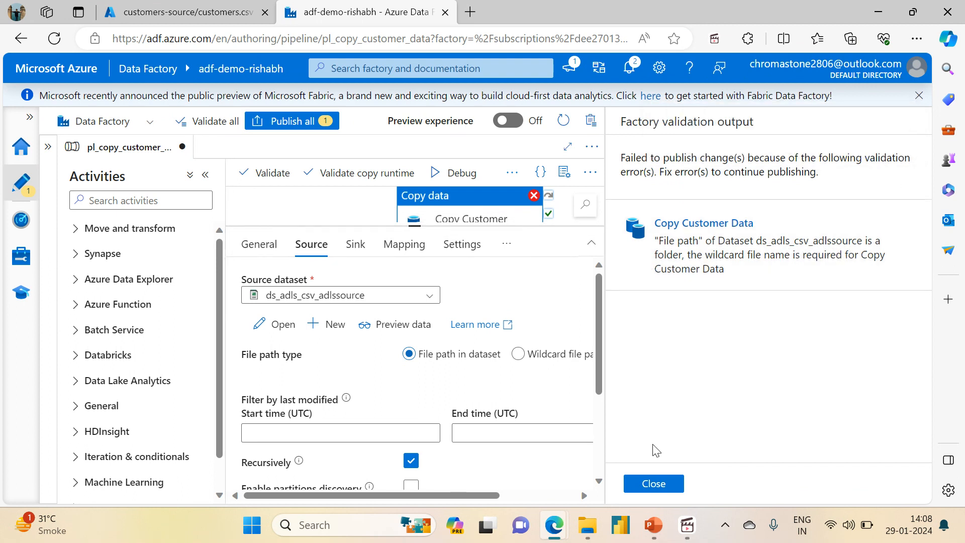
click(652, 483)
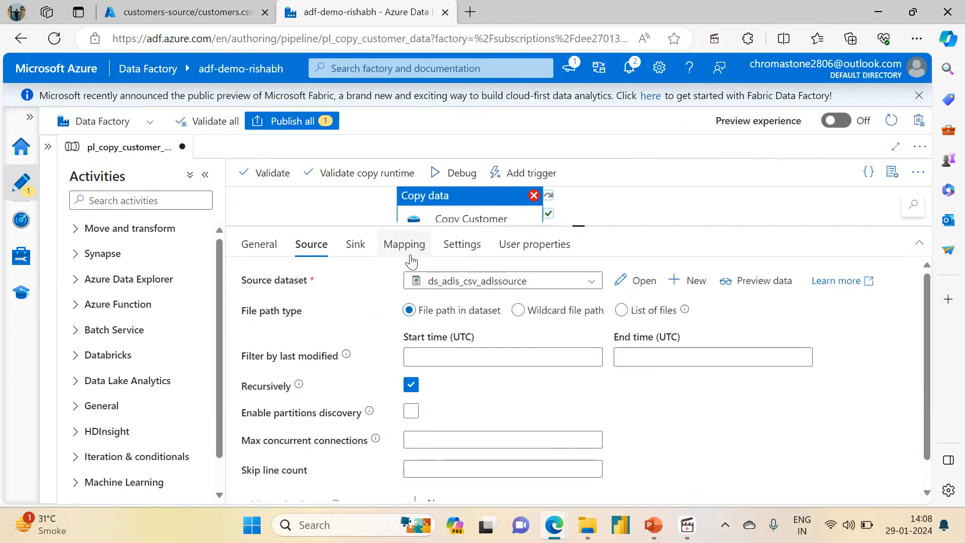
Open the source dataset ds_adls_csv_adlssource and set the file name in its file path to customers.csv
click(636, 285)
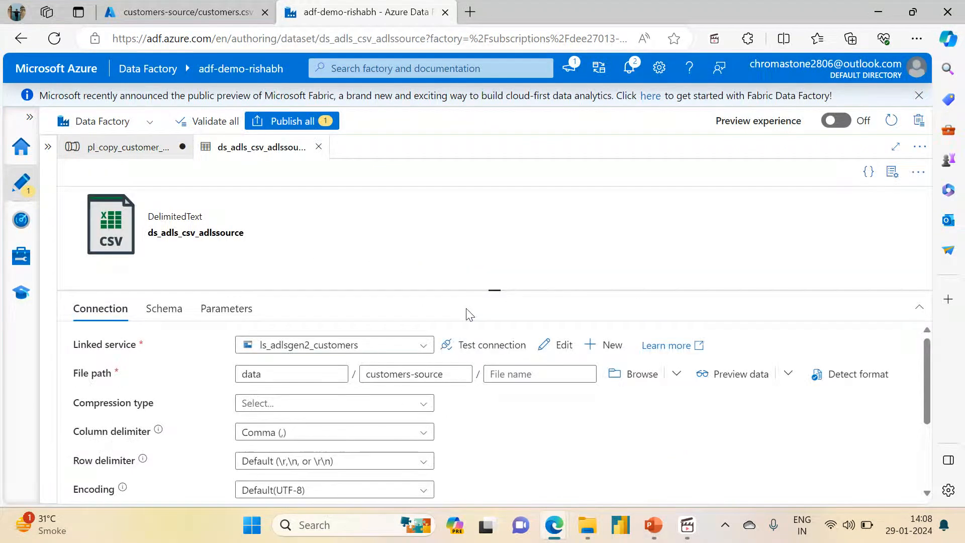
click(535, 378)
text(cy)
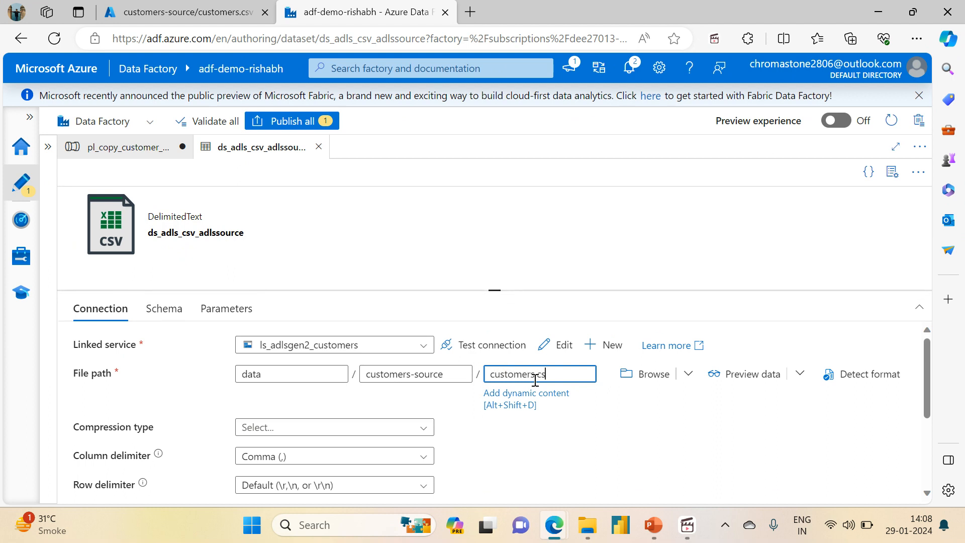
text(v)
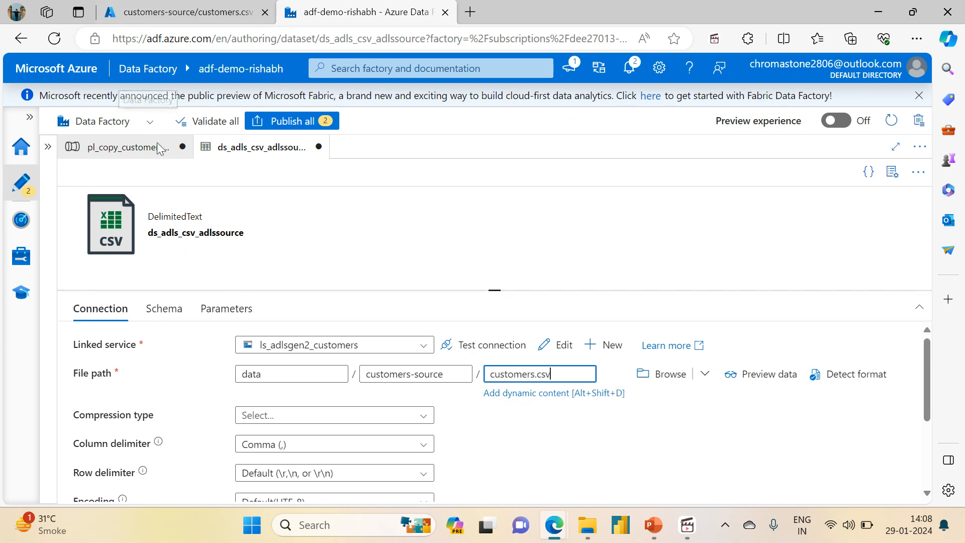
Return to the pl_copy_customer_data pipeline, check the sink settings, and publish the pending pipeline and source dataset changes
click(125, 147)
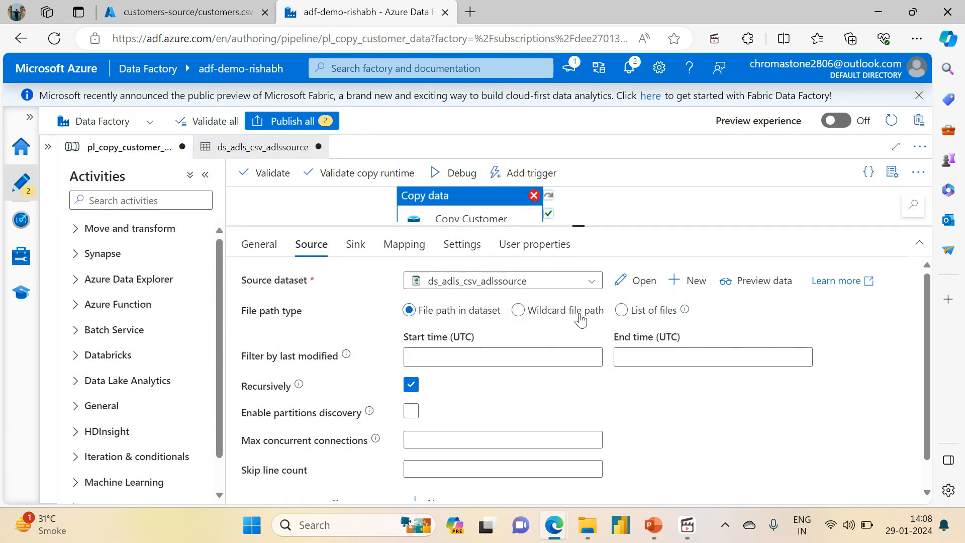
click(354, 251)
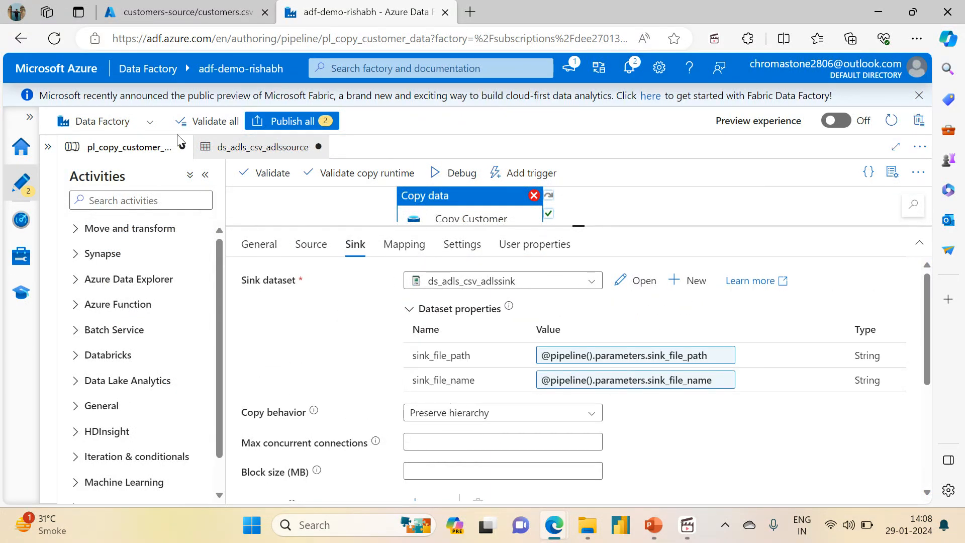
click(283, 124)
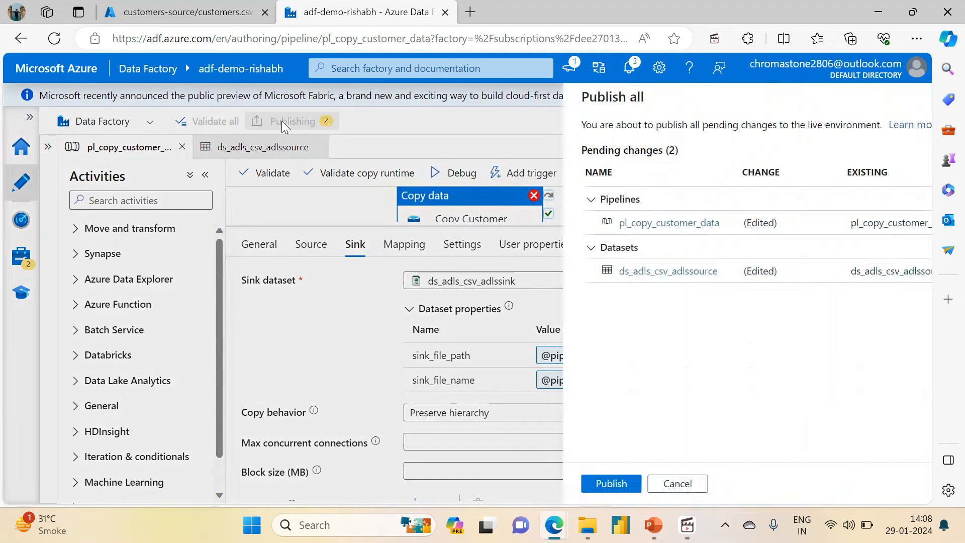
click(503, 483)
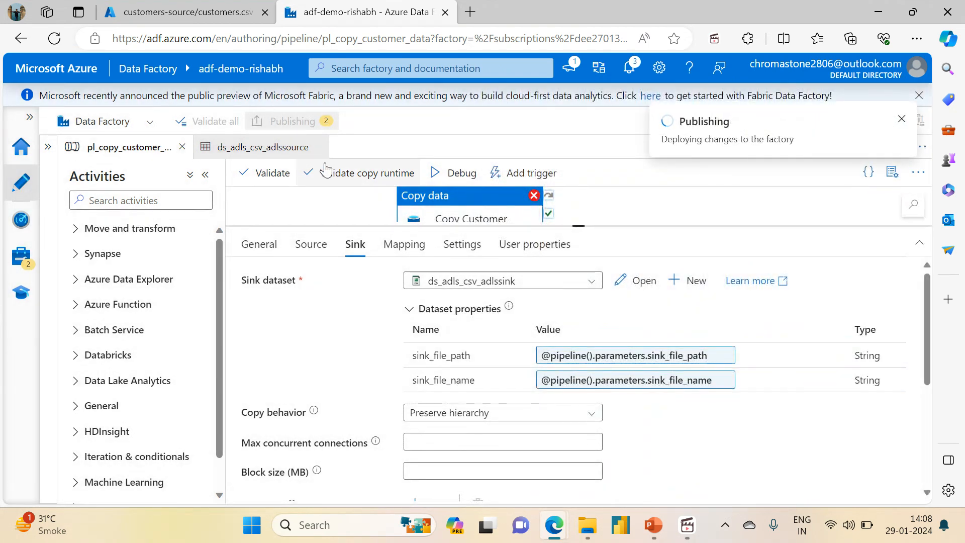
click(319, 220)
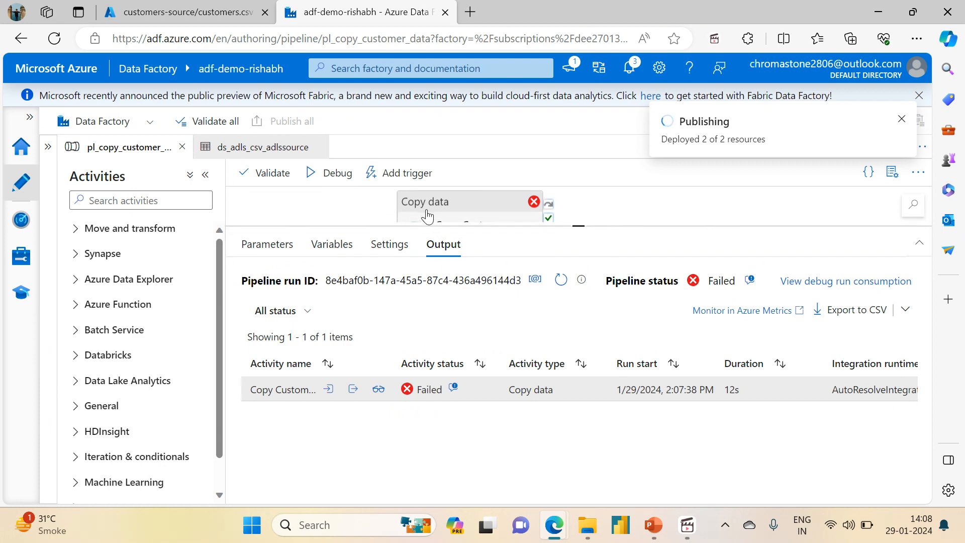
Compare the Copy data activity's source file path type with the sink's copy behavior, and check the source dataset's file path
click(427, 215)
click(353, 214)
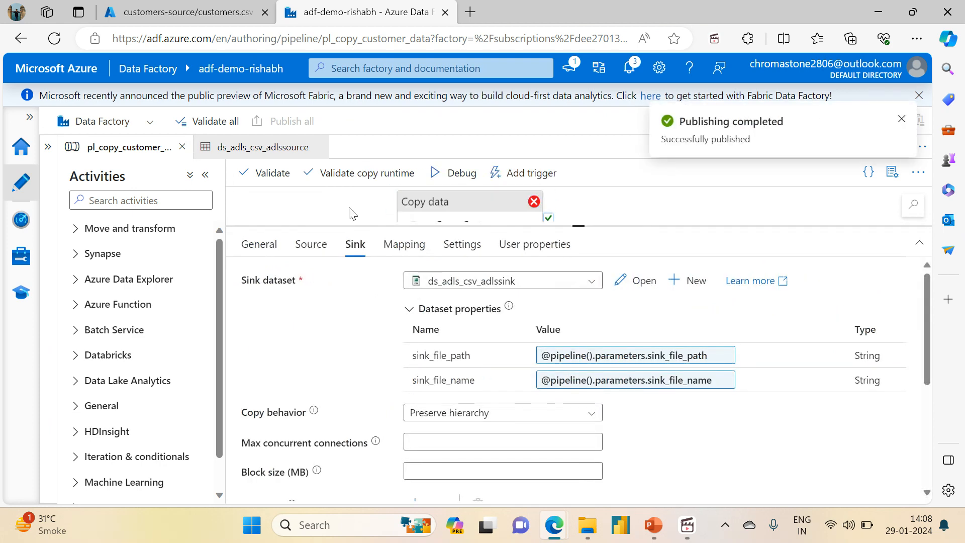
click(463, 203)
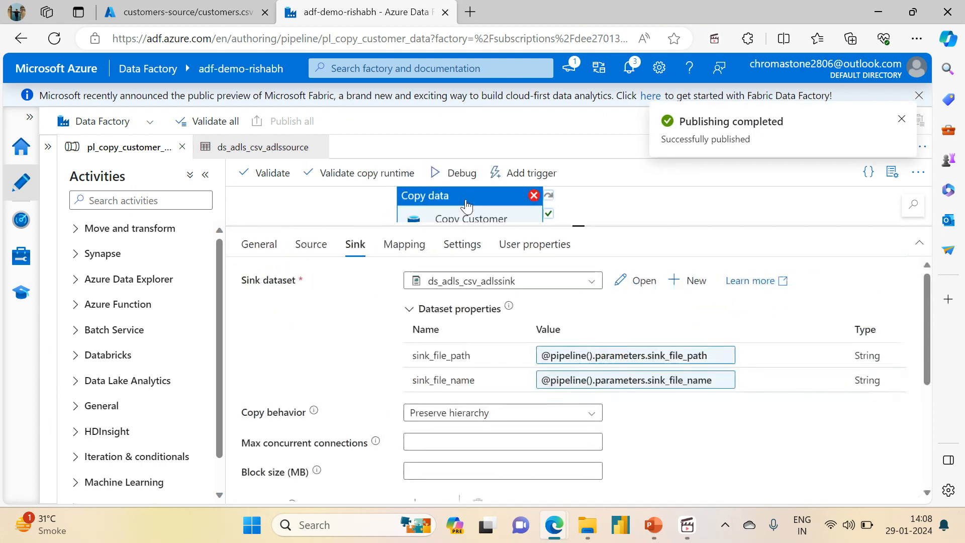
click(311, 244)
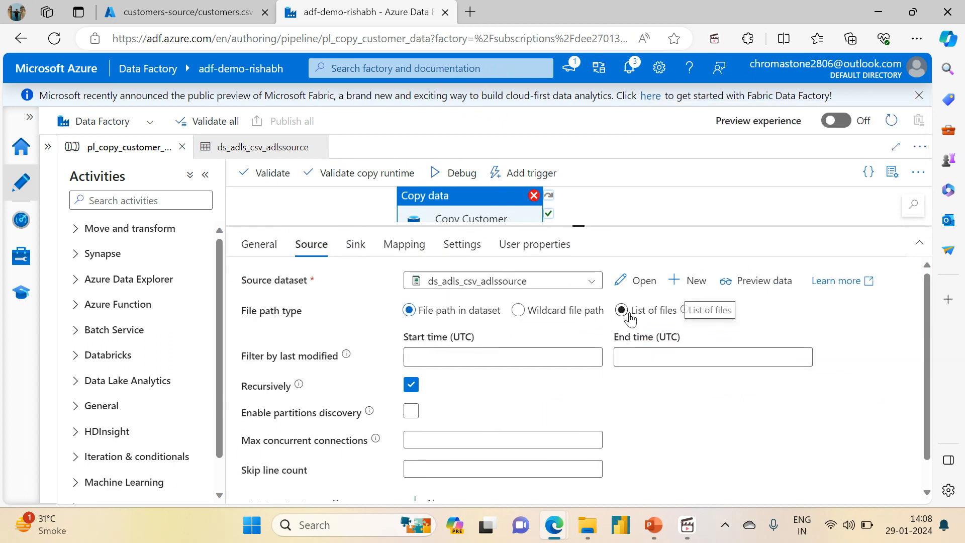
click(357, 246)
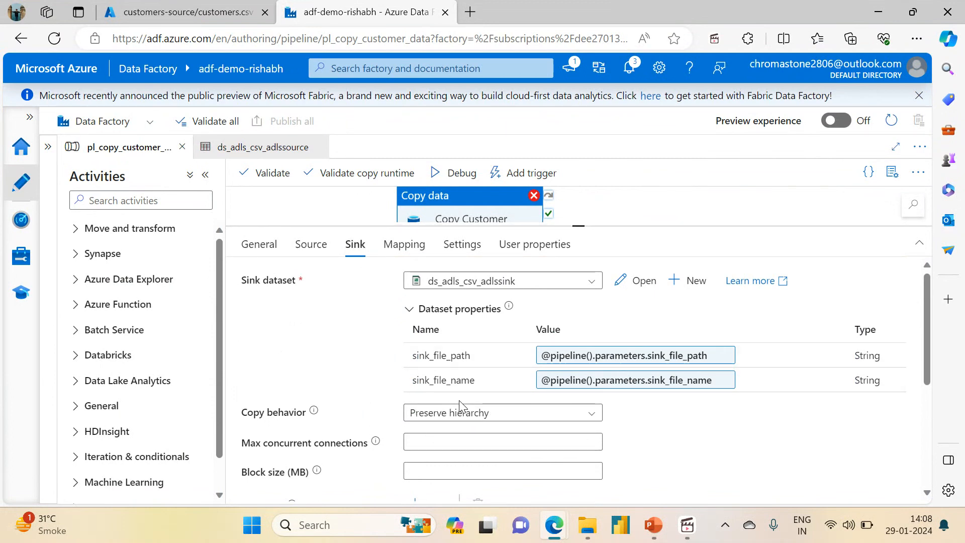
click(311, 245)
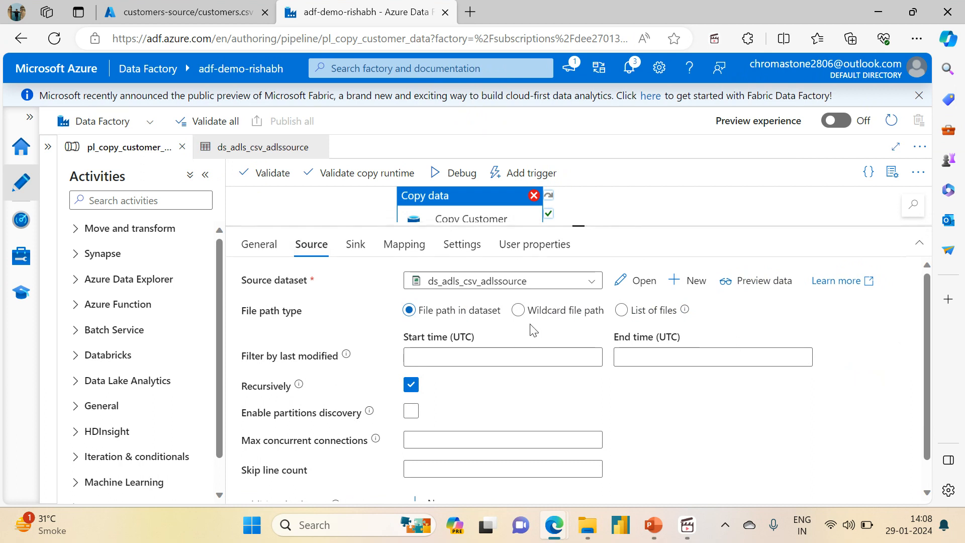
click(355, 244)
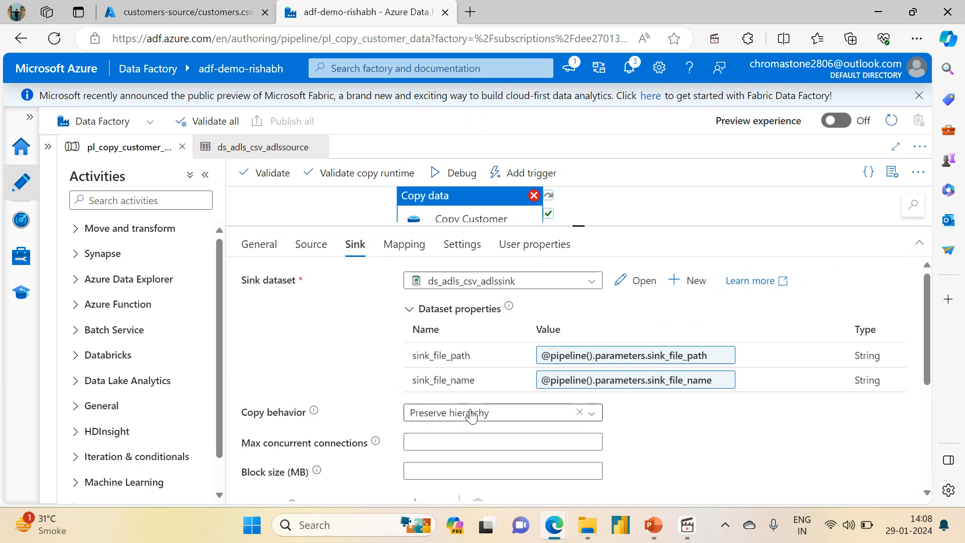
click(309, 251)
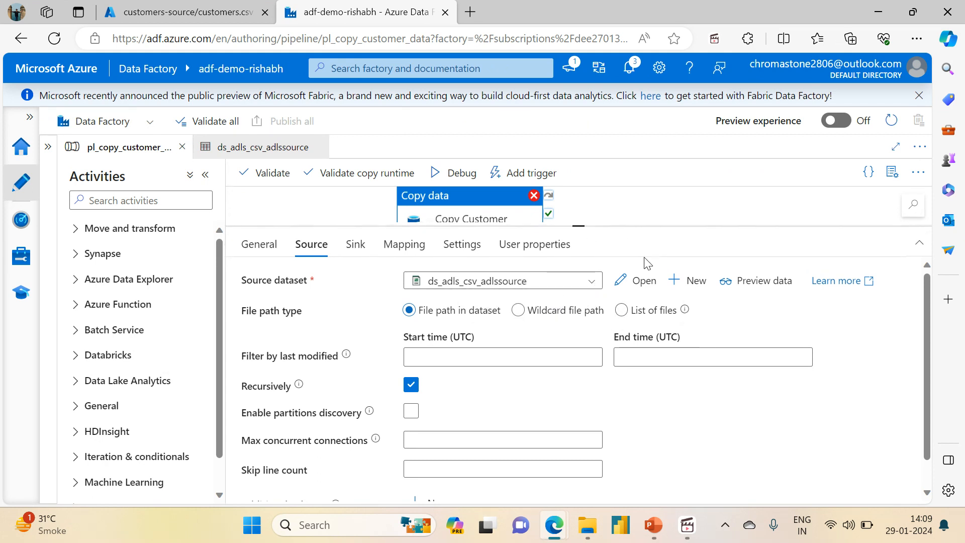
click(356, 245)
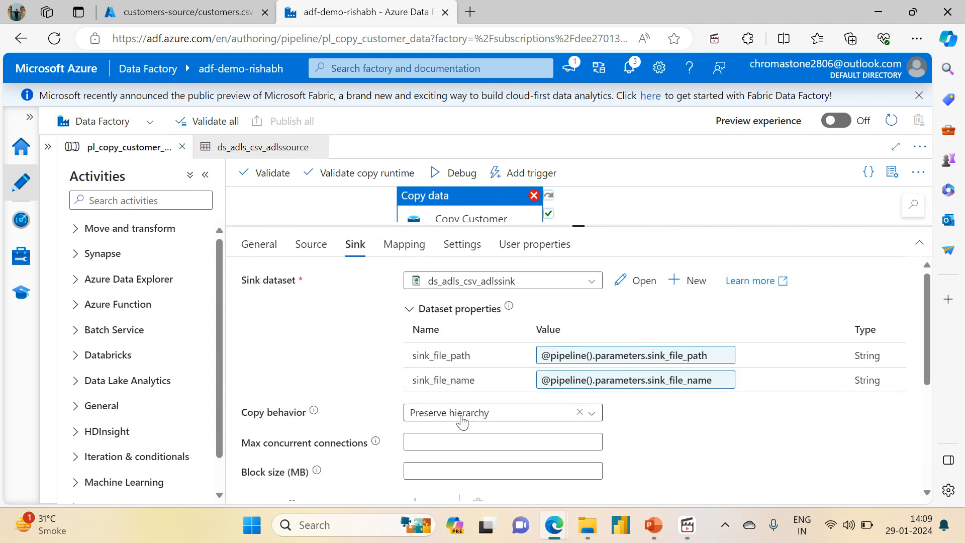
click(310, 244)
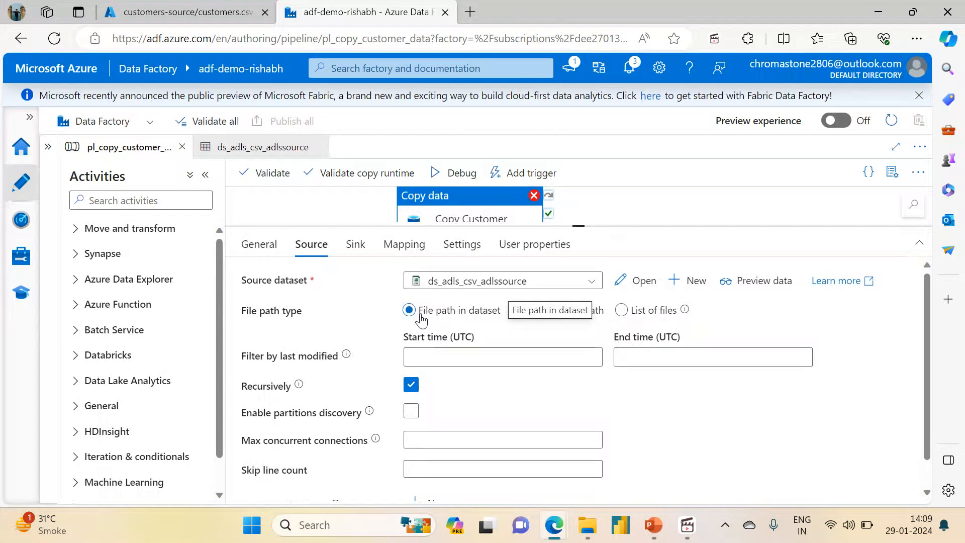
click(642, 280)
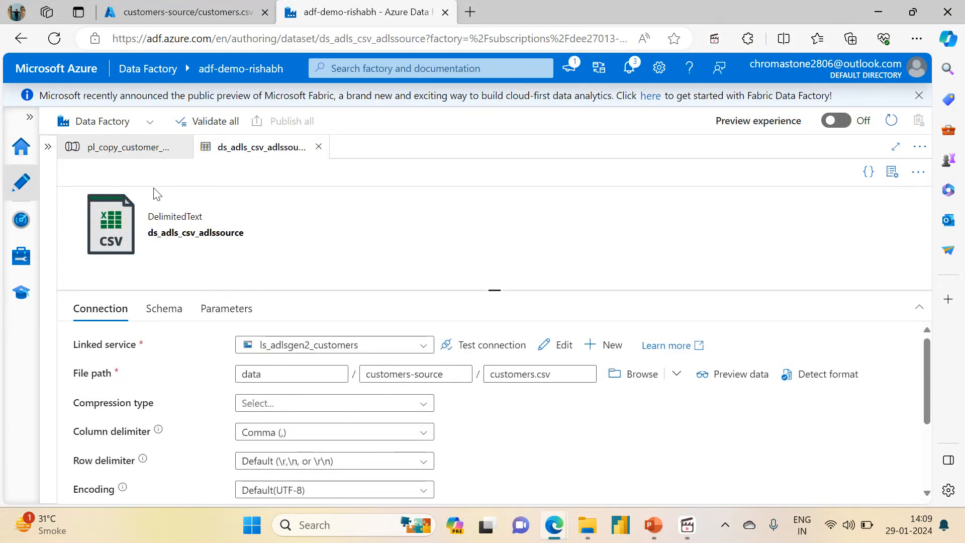
click(111, 146)
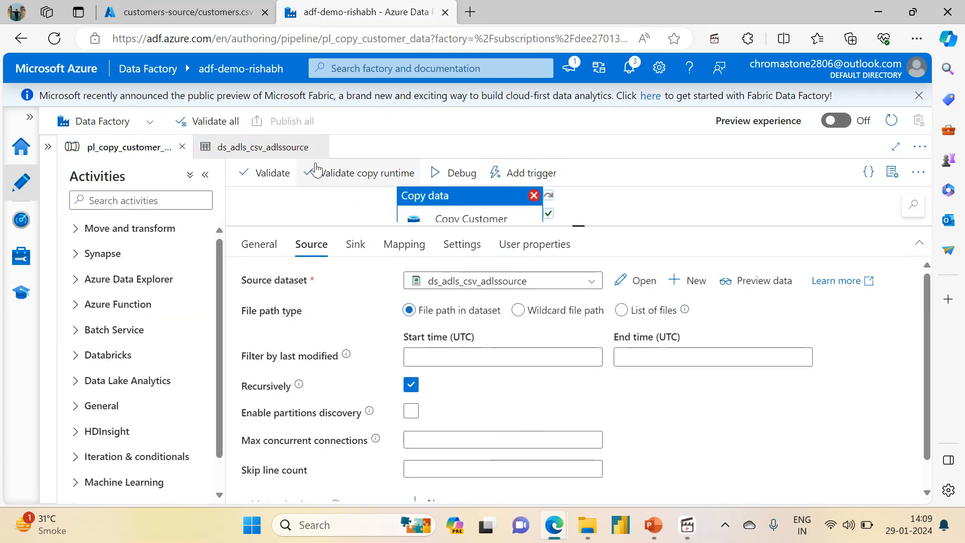
Validate the pipeline and debug it with sink_file_path customers-sink and sink_file_name customers.csv, refreshing the run status
click(274, 174)
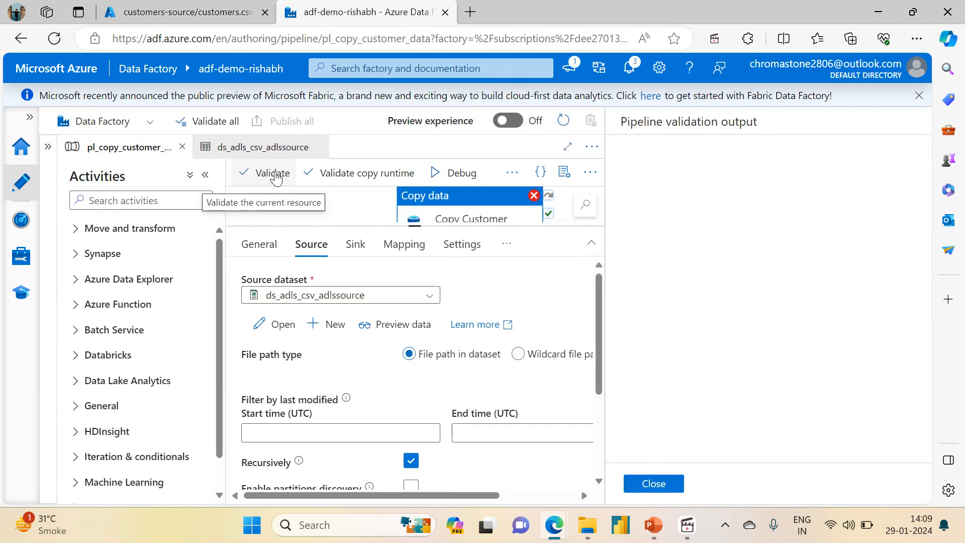
click(653, 483)
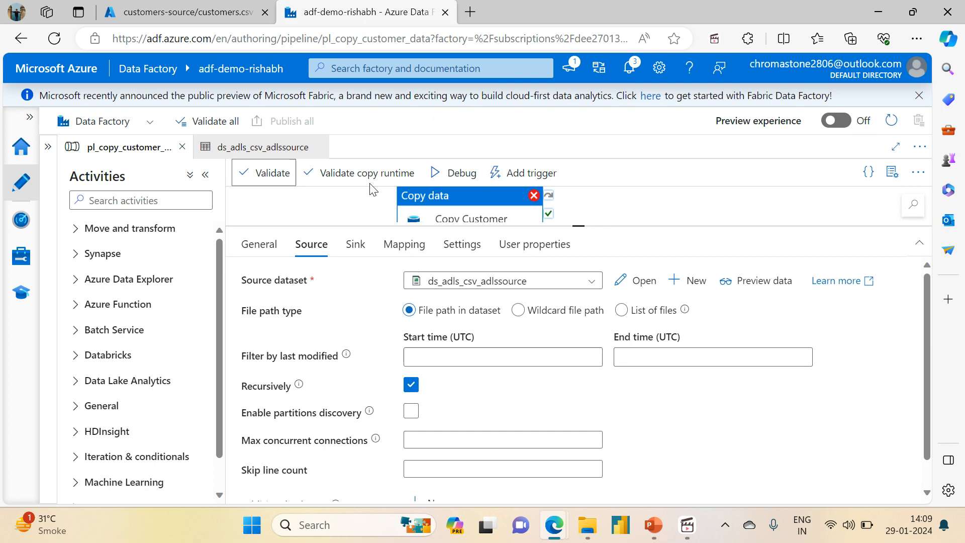
click(456, 172)
click(729, 176)
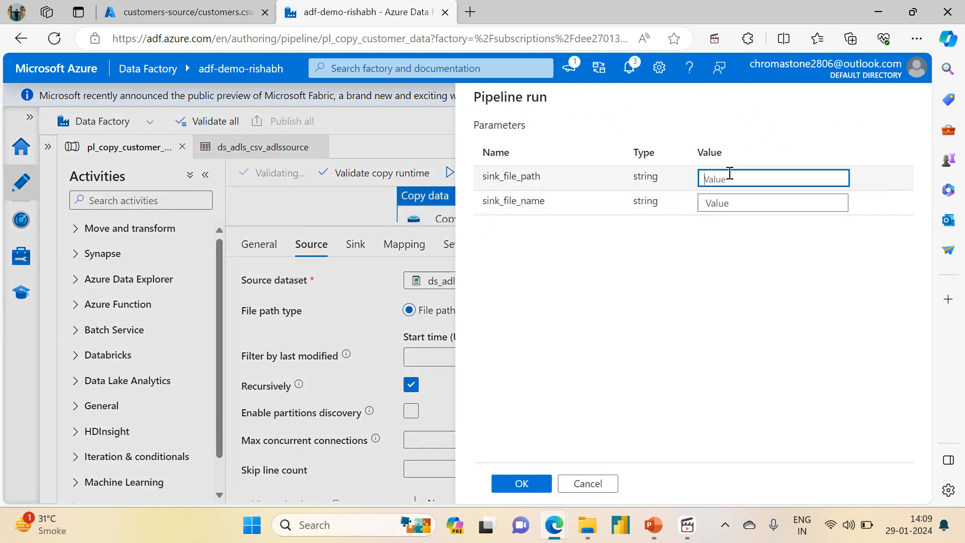
text(customers-sink)
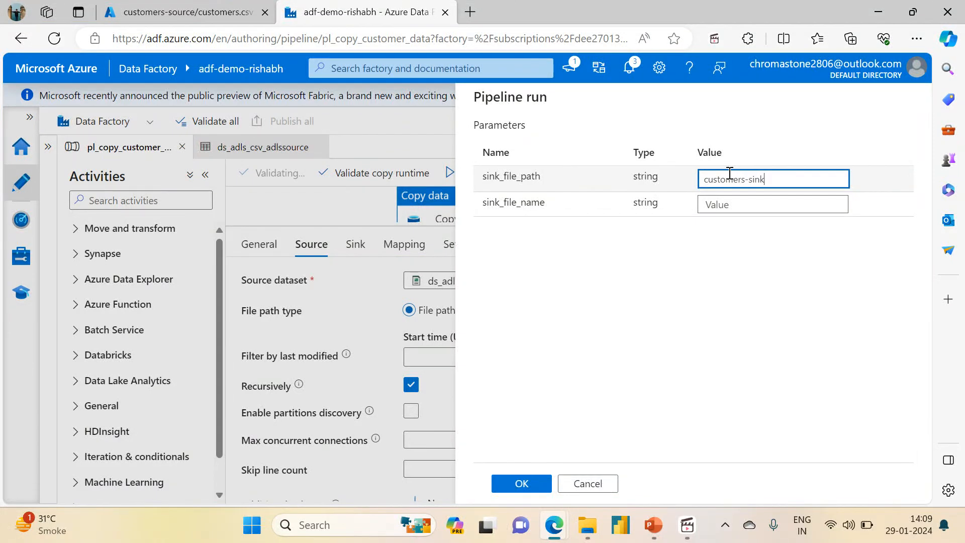
click(525, 488)
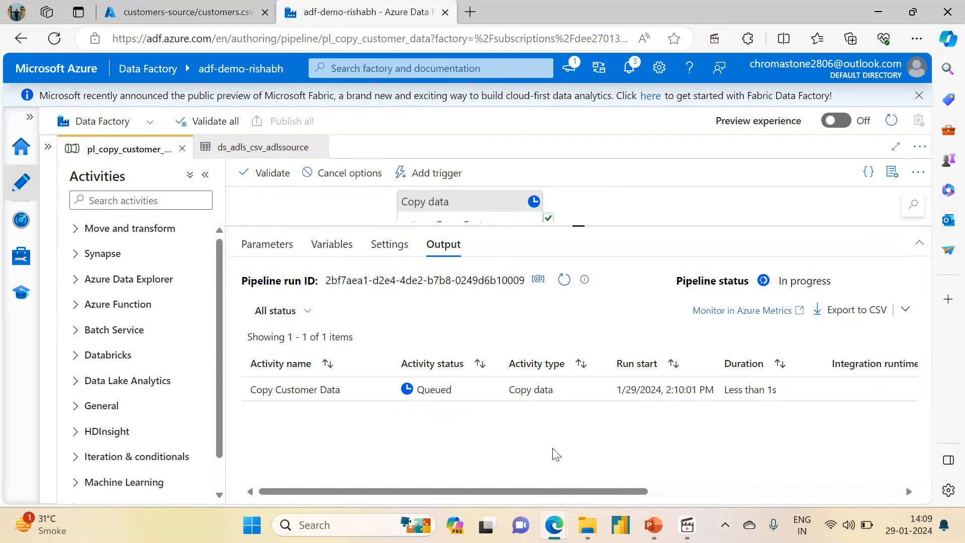
click(564, 281)
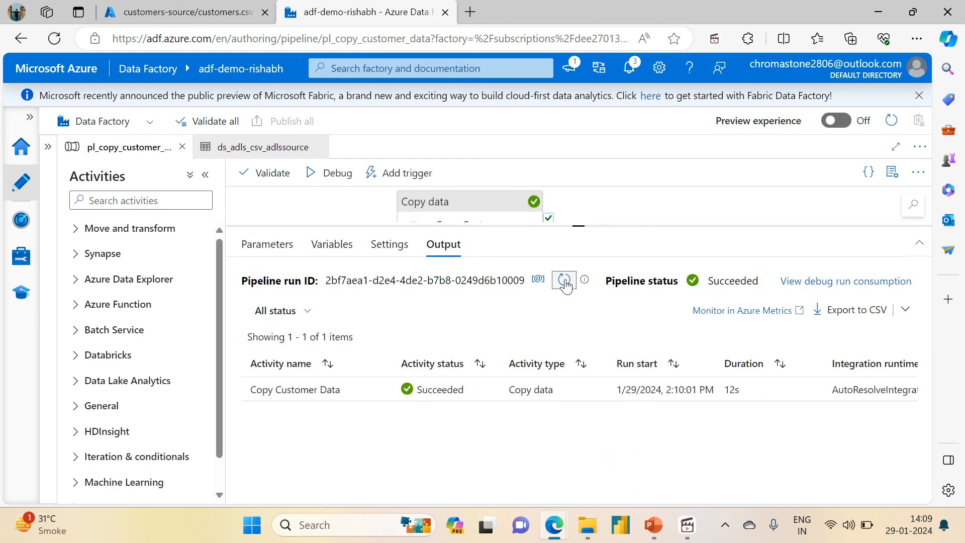
In the Azure portal, open customers.csv in the data container's customers-sink folder and examine its metadata keys and values
click(181, 11)
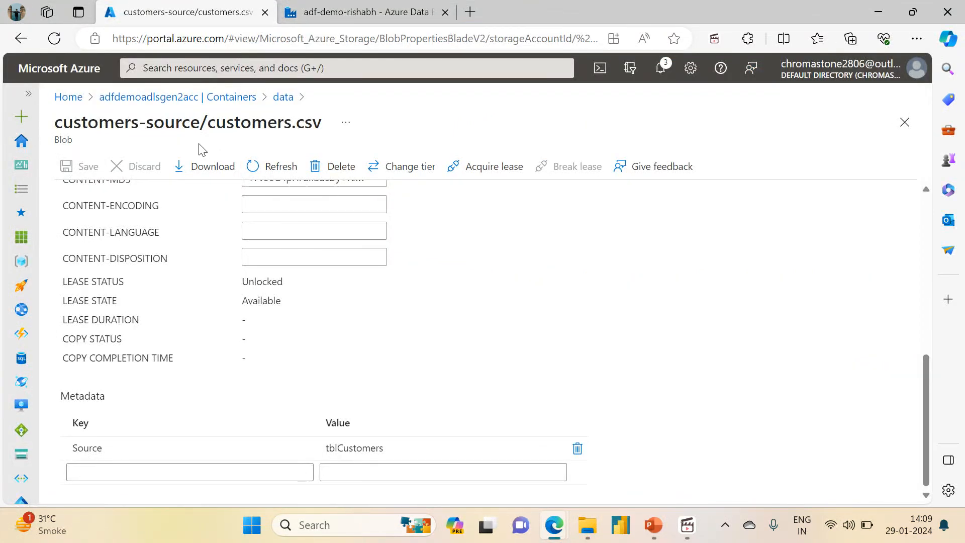
click(283, 97)
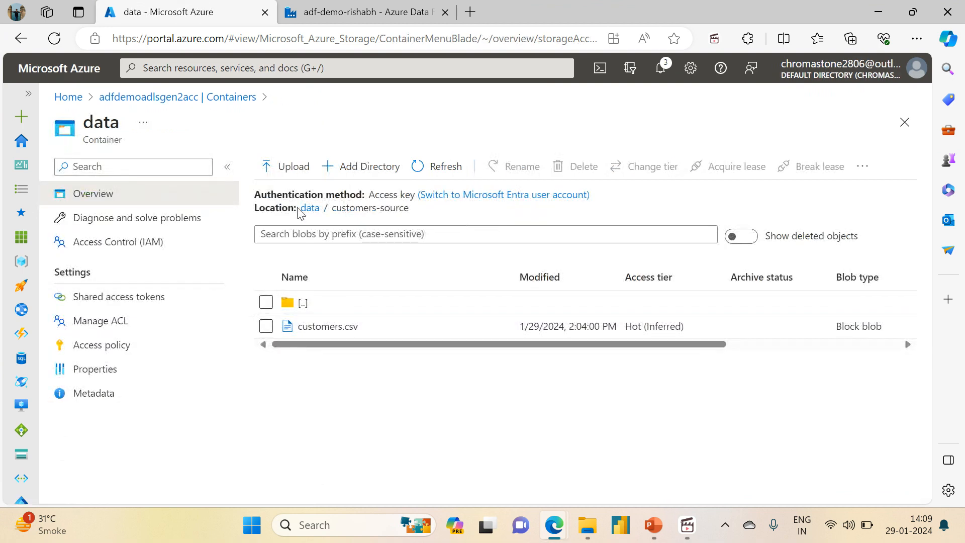
click(310, 208)
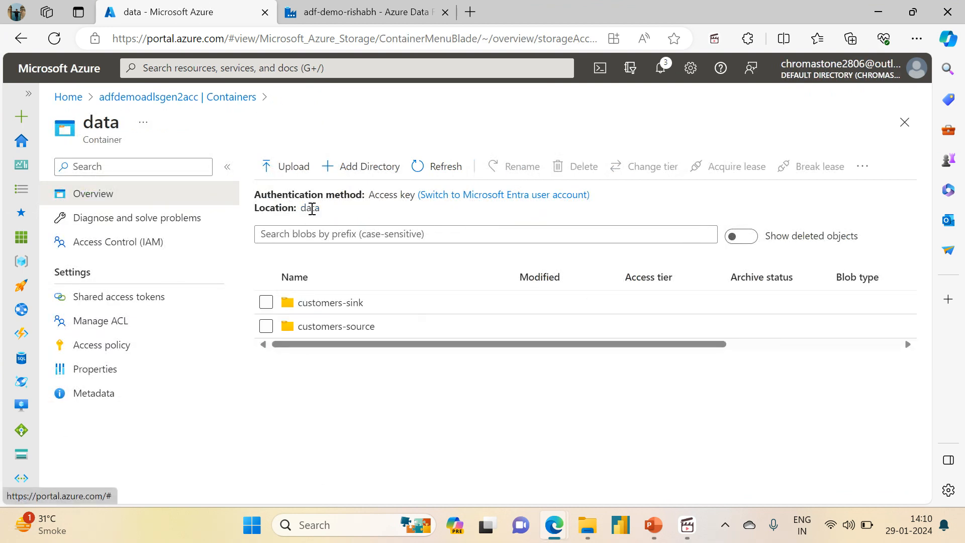
click(329, 302)
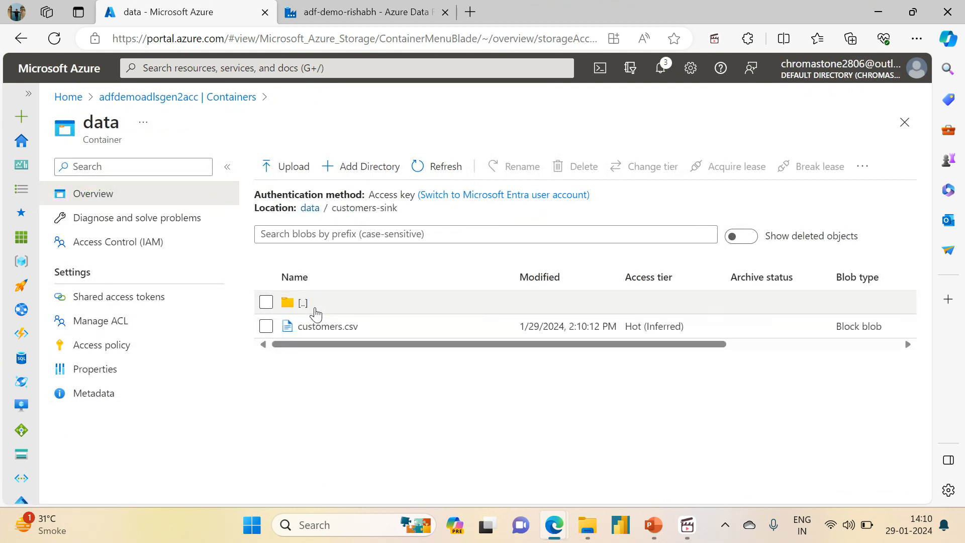
click(319, 326)
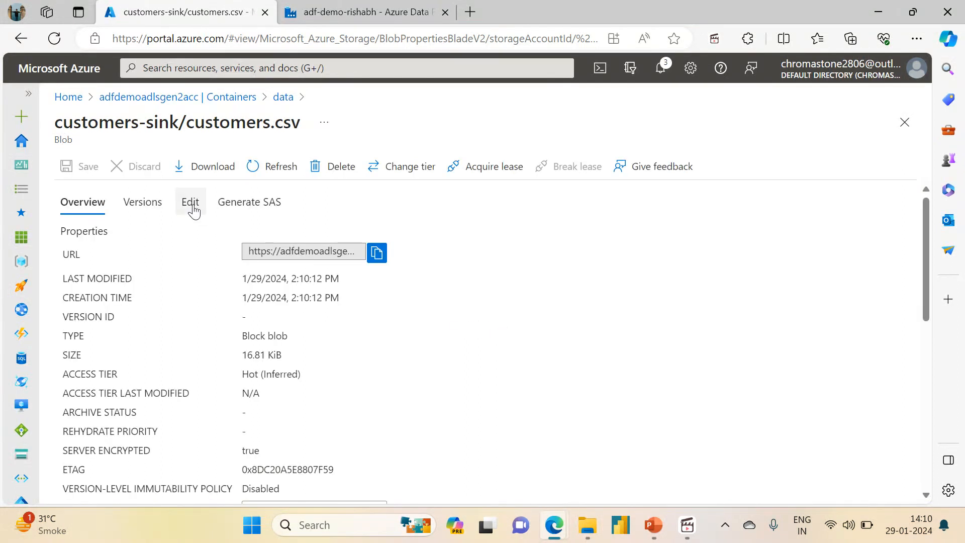
drag(926, 286, 947, 459)
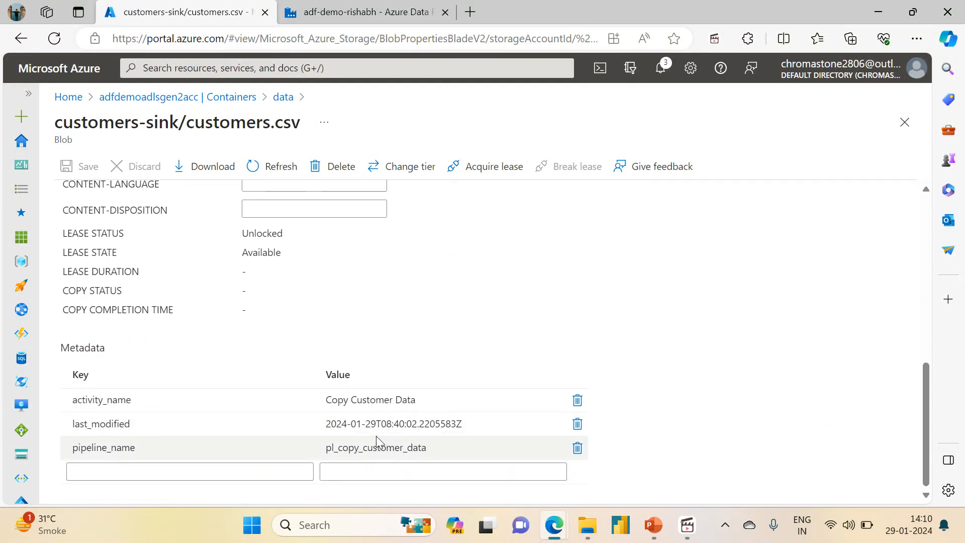
click(348, 422)
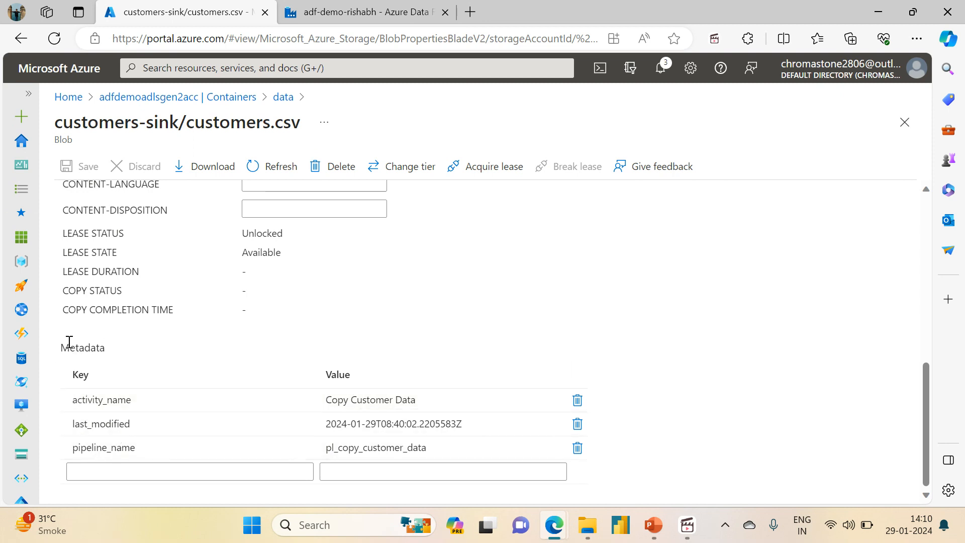
drag(61, 353, 137, 347)
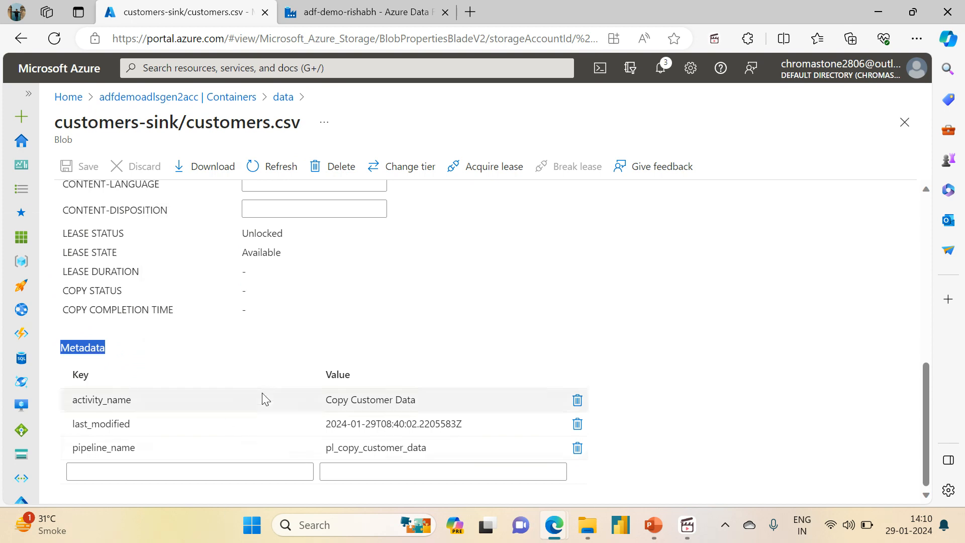
click(374, 10)
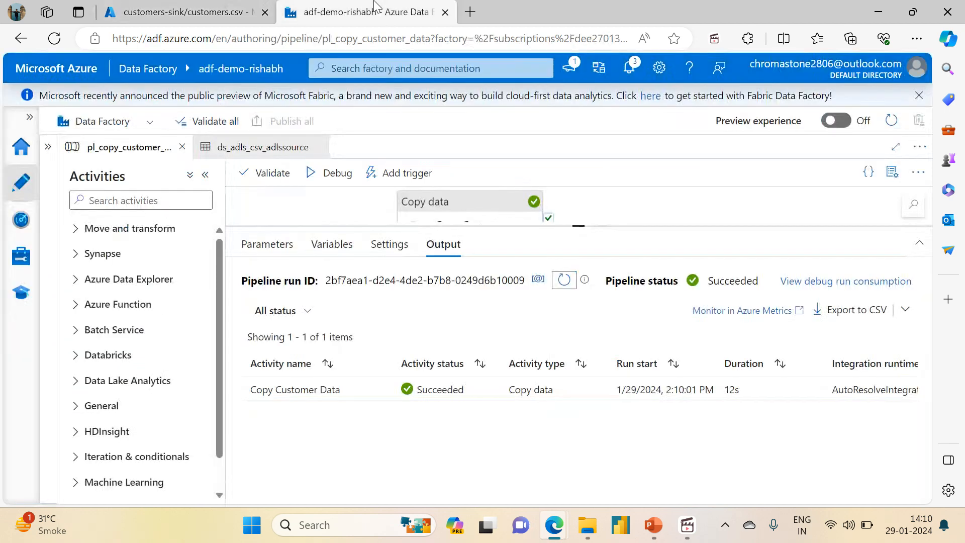
click(200, 10)
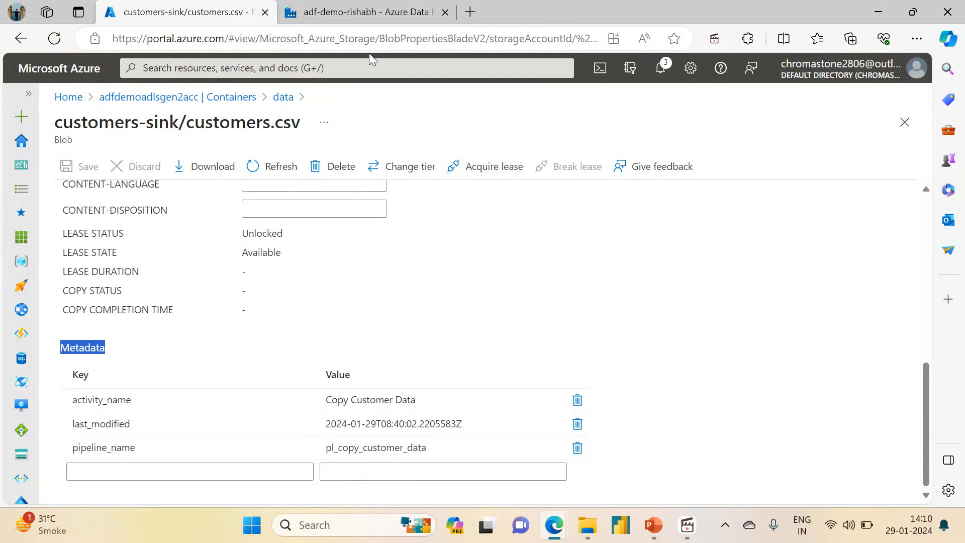
Switch to the PowerPoint slide show with the Copy sink section topics
click(691, 530)
click(687, 524)
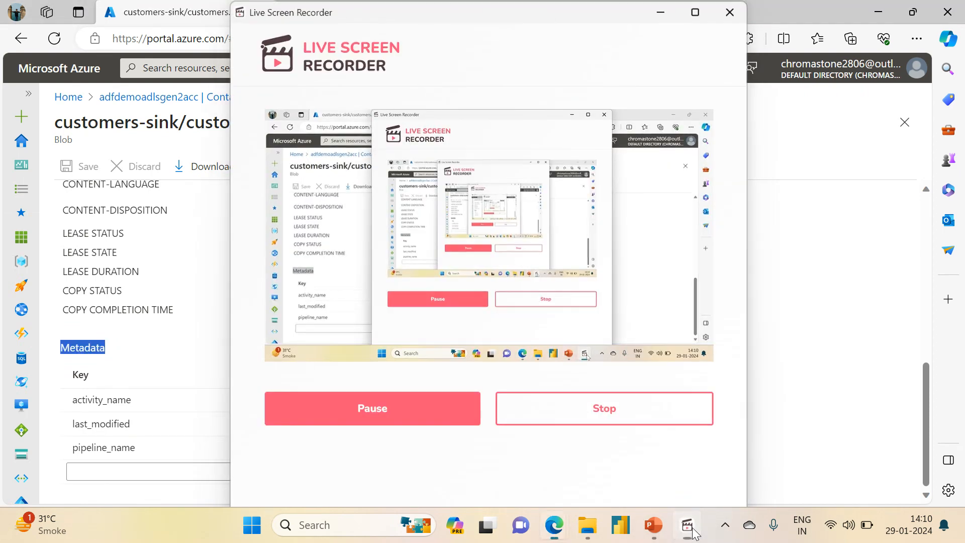
click(653, 524)
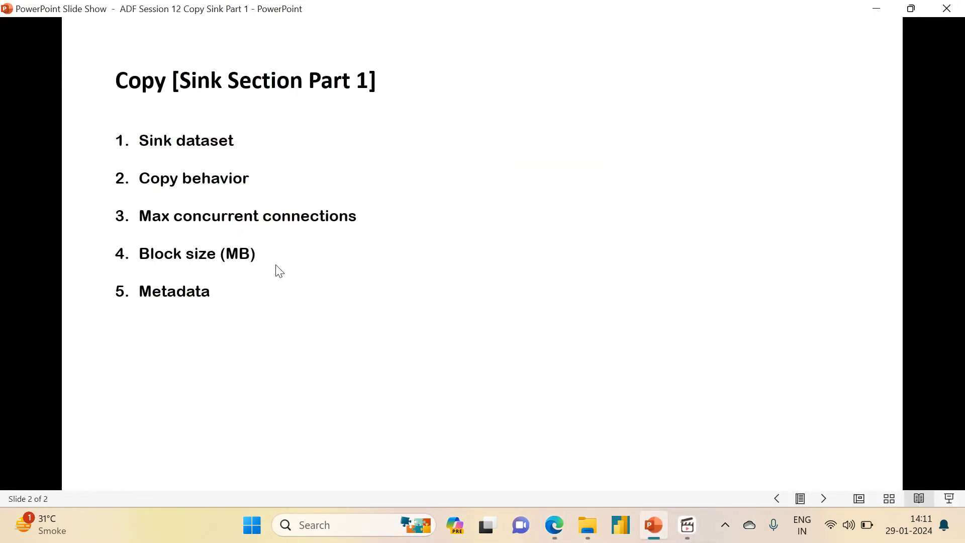